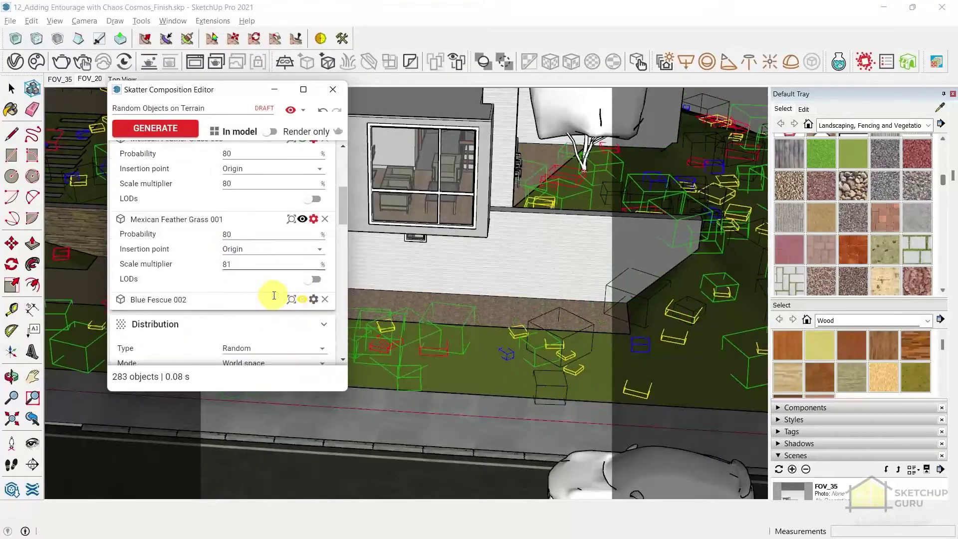
- Orbit around the grassy slope and check the list of Skatter compositions
{"action": "scroll", "coordinate": [252, 289], "scroll_direction": "up", "scroll_amount": 8}
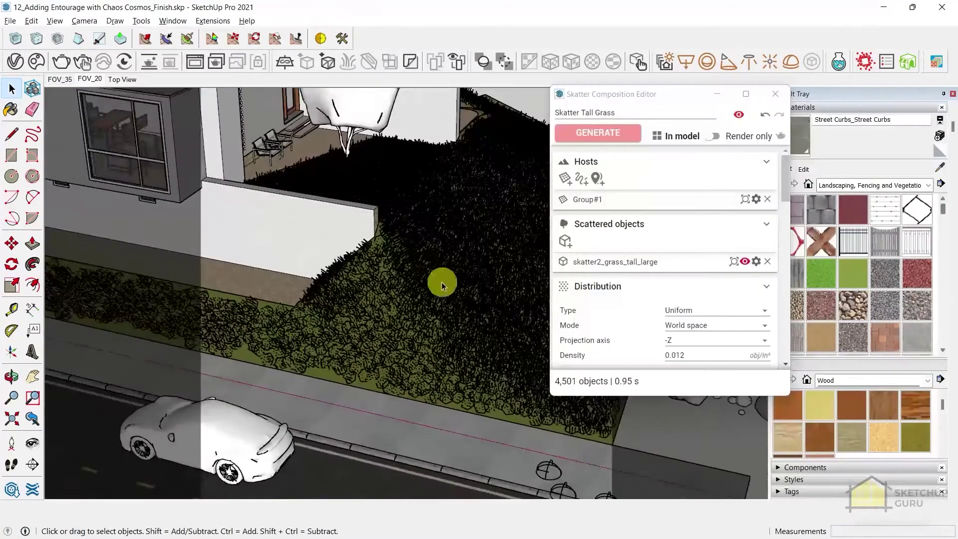
{"action": "middle_click_drag", "start_coordinate": [441, 285], "coordinate": [546, 227]}
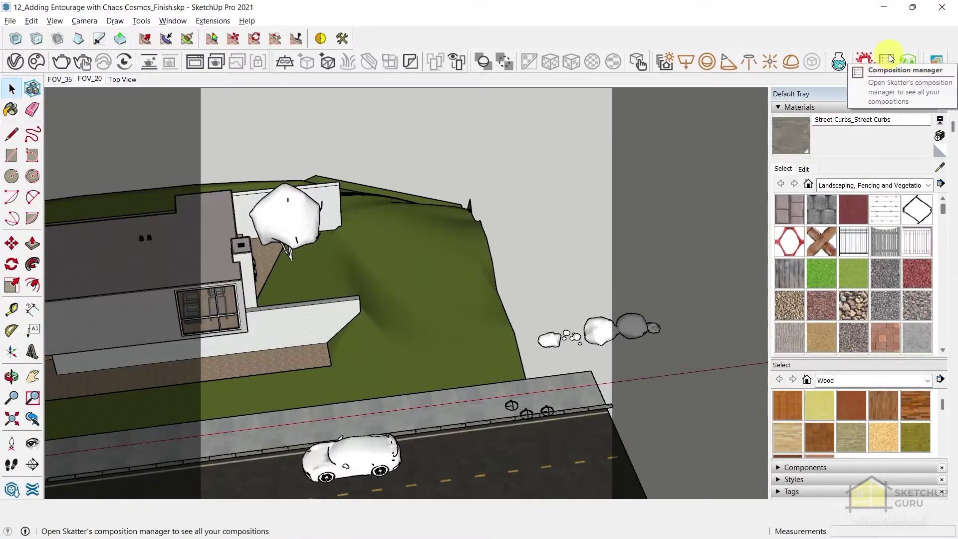
{"action": "left_click", "coordinate": [891, 59]}
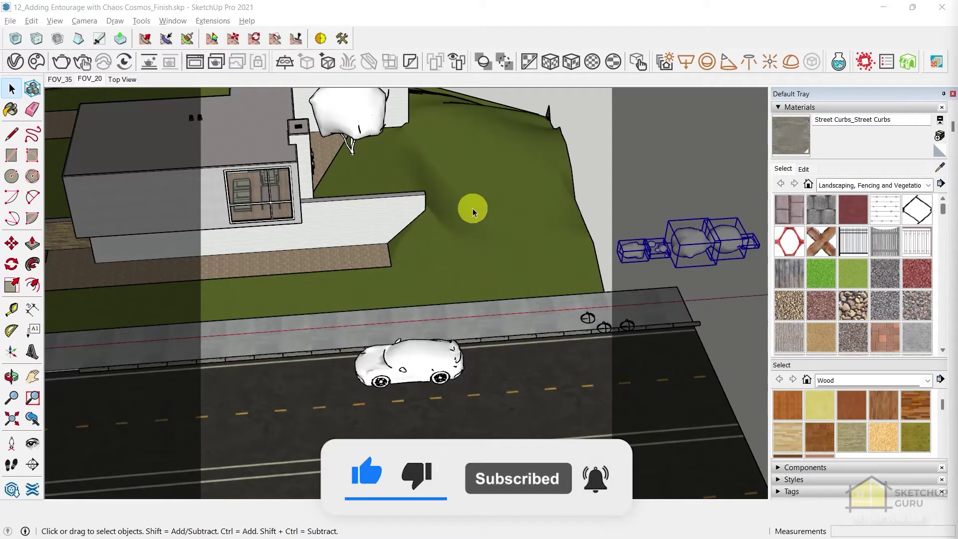
- Browse the Chaos Cosmos asset library, then close it
{"action": "left_click", "coordinate": [39, 63]}
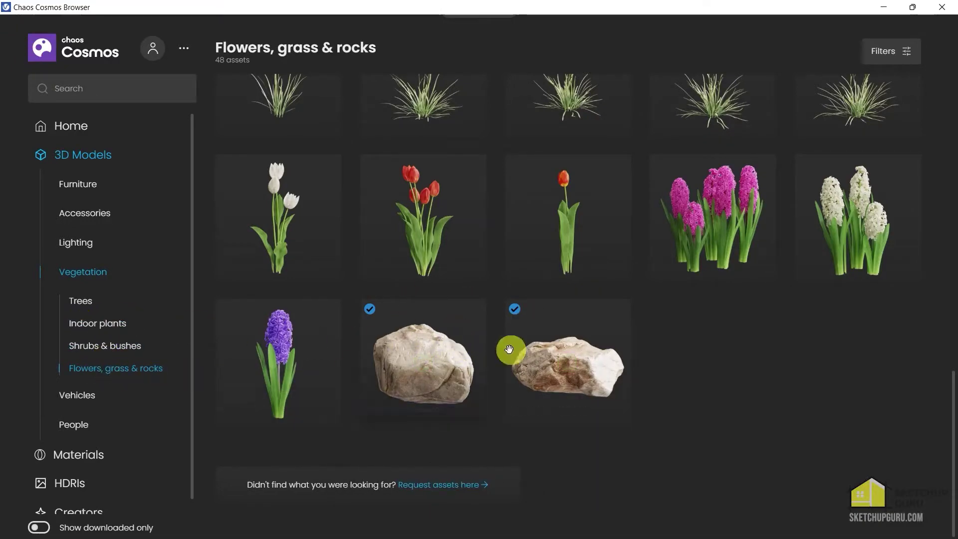
{"action": "scroll", "coordinate": [464, 460], "scroll_direction": "up", "scroll_amount": 2}
{"action": "scroll", "coordinate": [425, 459], "scroll_direction": "down", "scroll_amount": 1}
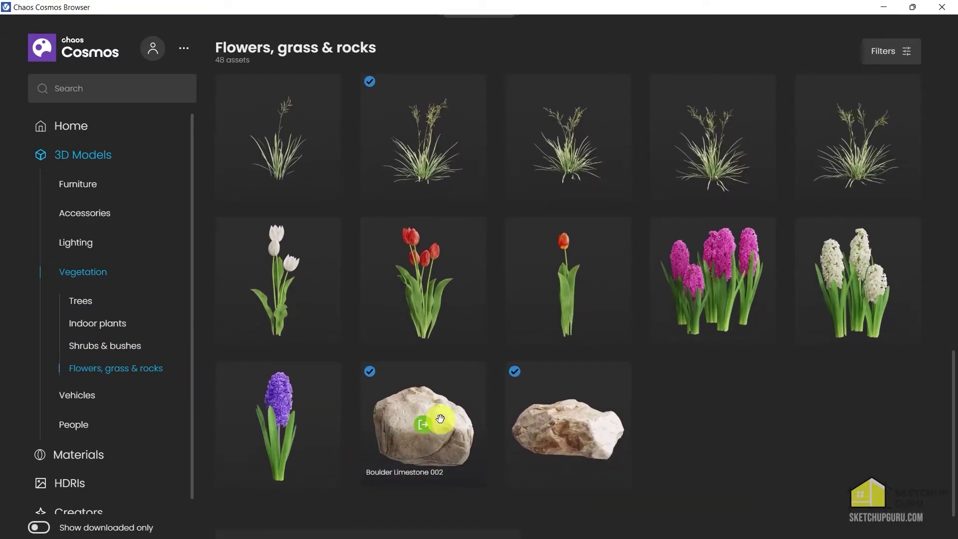
{"action": "scroll", "coordinate": [438, 420], "scroll_direction": "up", "scroll_amount": 9}
{"action": "scroll", "coordinate": [457, 230], "scroll_direction": "up", "scroll_amount": 5}
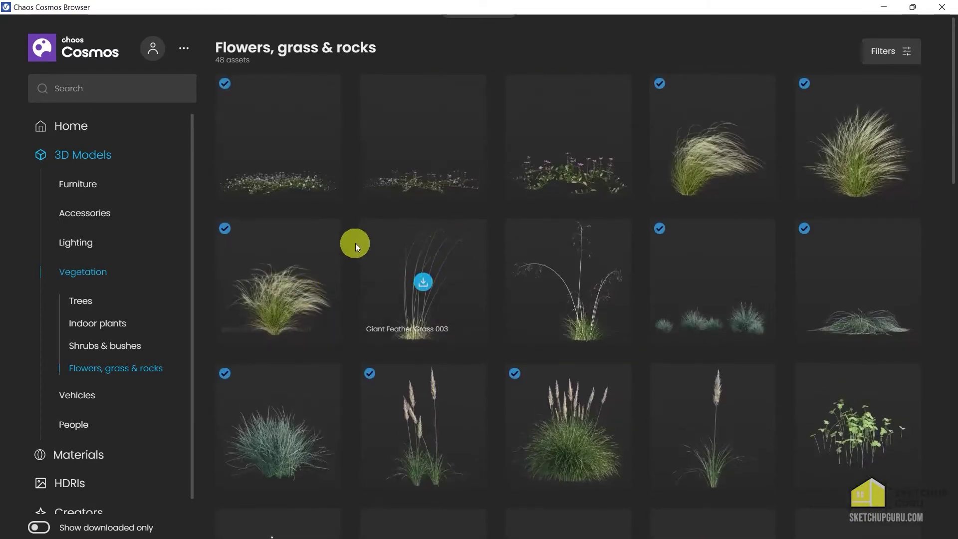
{"action": "left_click", "coordinate": [942, 7]}
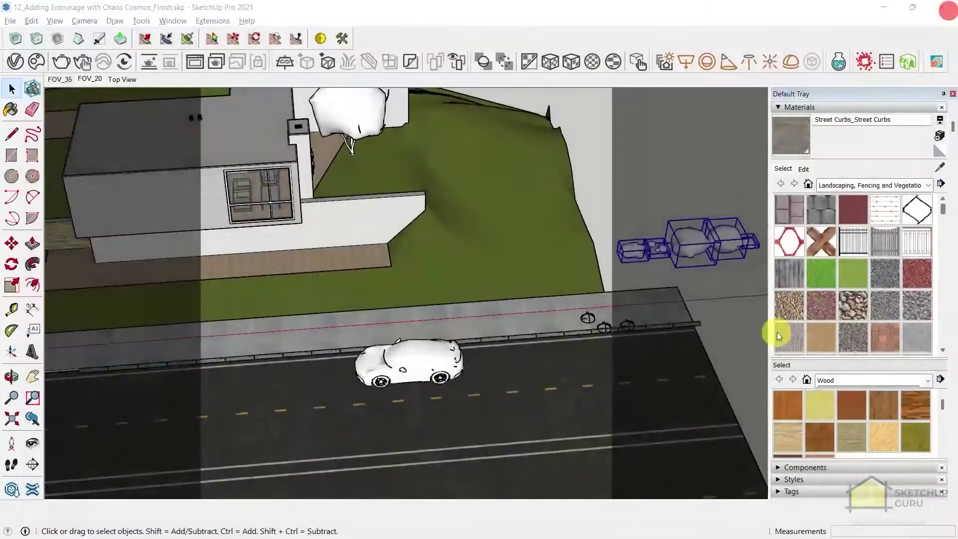
- Orbit to show the house, terrain and boulders, clear the selection, and launch 3D Bazaar
{"action": "mouse_move", "coordinate": [769, 331]}
{"action": "middle_mouse_down"}
{"action": "mouse_move", "coordinate": [705, 229]}
{"action": "mouse_move", "coordinate": [513, 257]}
{"action": "middle_mouse_up"}
{"action": "middle_click_drag", "start_coordinate": [369, 273], "coordinate": [429, 231]}
{"action": "left_click", "coordinate": [548, 246]}
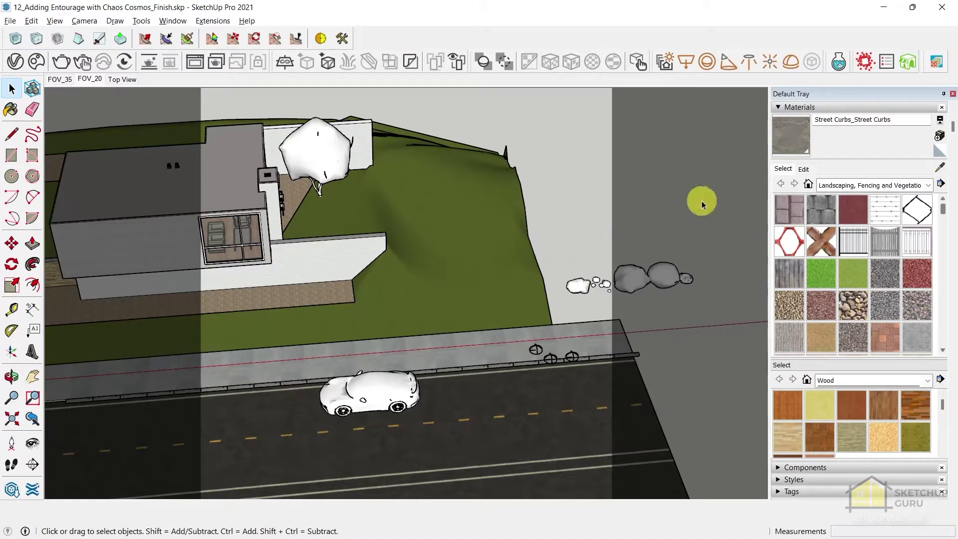
{"action": "left_click", "coordinate": [908, 62]}
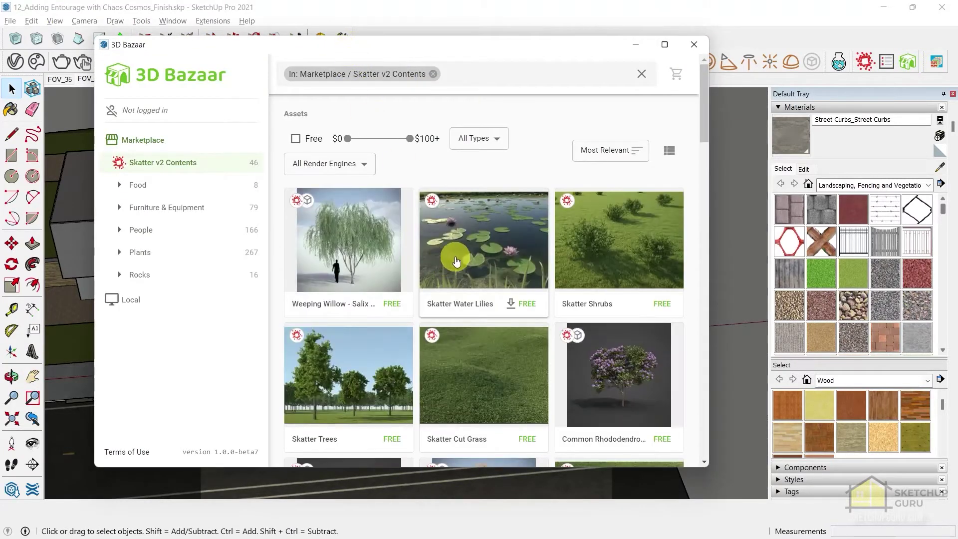
- Open Skatter Tall Grass in Skatter v2 Contents with Proxy geometry and skatter_grass_tall.skatter file
{"action": "scroll", "coordinate": [473, 263], "scroll_direction": "down", "scroll_amount": 3}
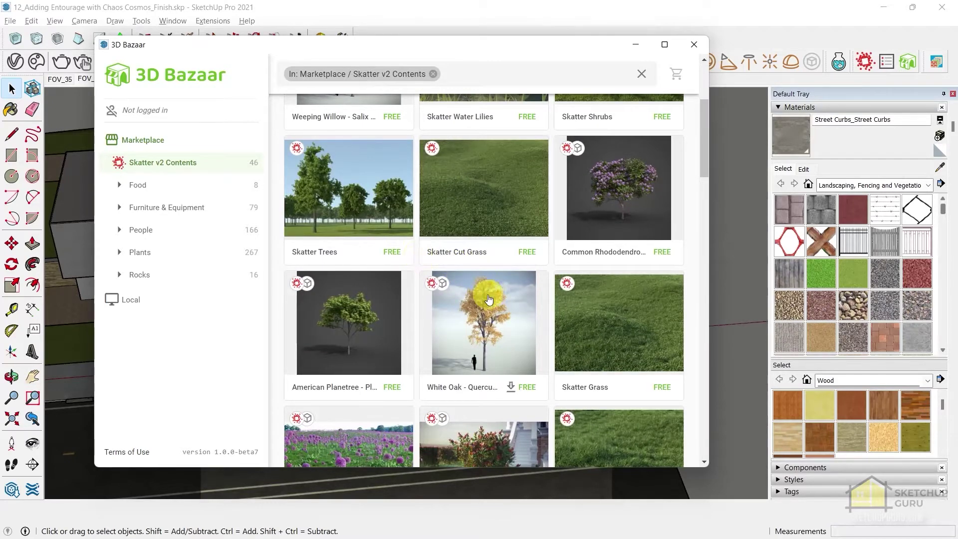
{"action": "scroll", "coordinate": [467, 211], "scroll_direction": "down", "scroll_amount": 1}
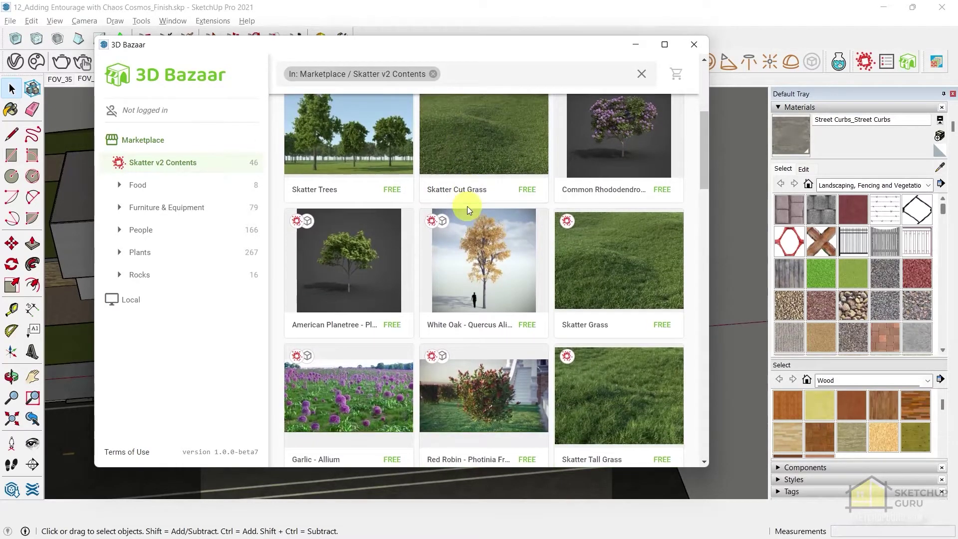
{"action": "scroll", "coordinate": [483, 204], "scroll_direction": "down", "scroll_amount": 1}
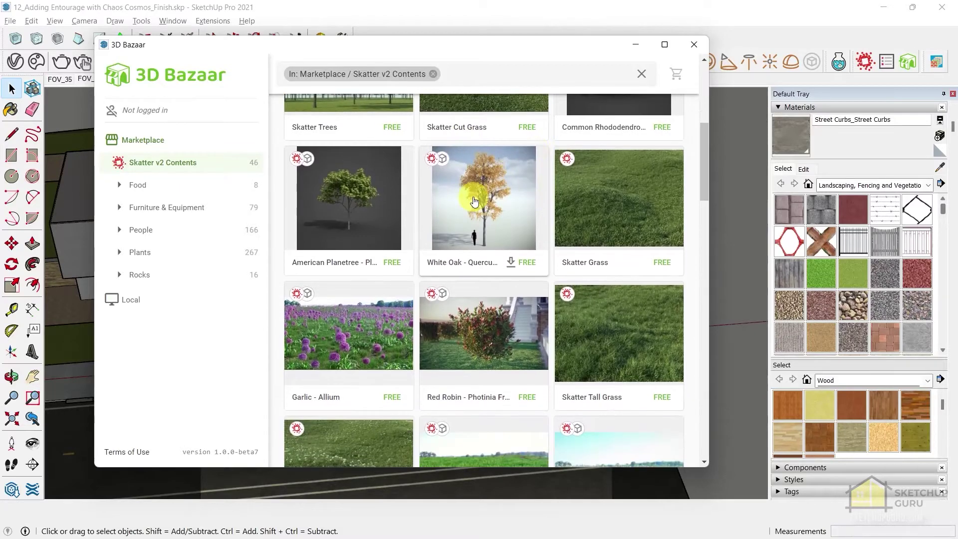
{"action": "scroll", "coordinate": [474, 204], "scroll_direction": "down", "scroll_amount": 1}
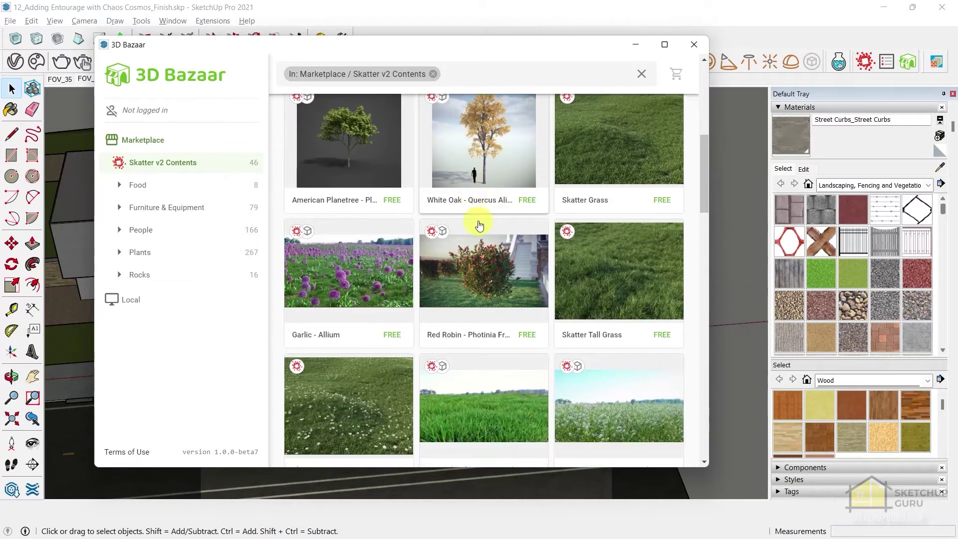
{"action": "left_click", "coordinate": [636, 270]}
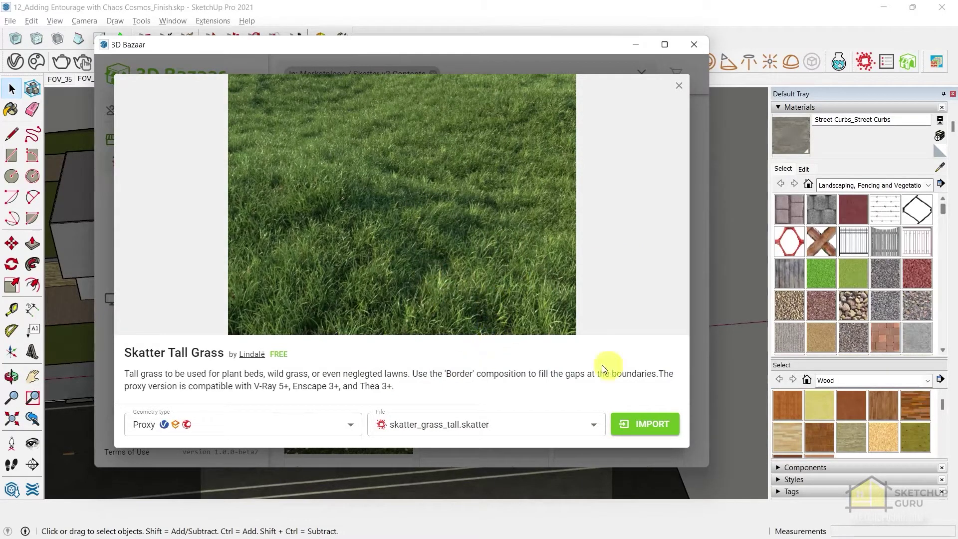
{"action": "left_click", "coordinate": [277, 430]}
{"action": "left_click", "coordinate": [278, 428]}
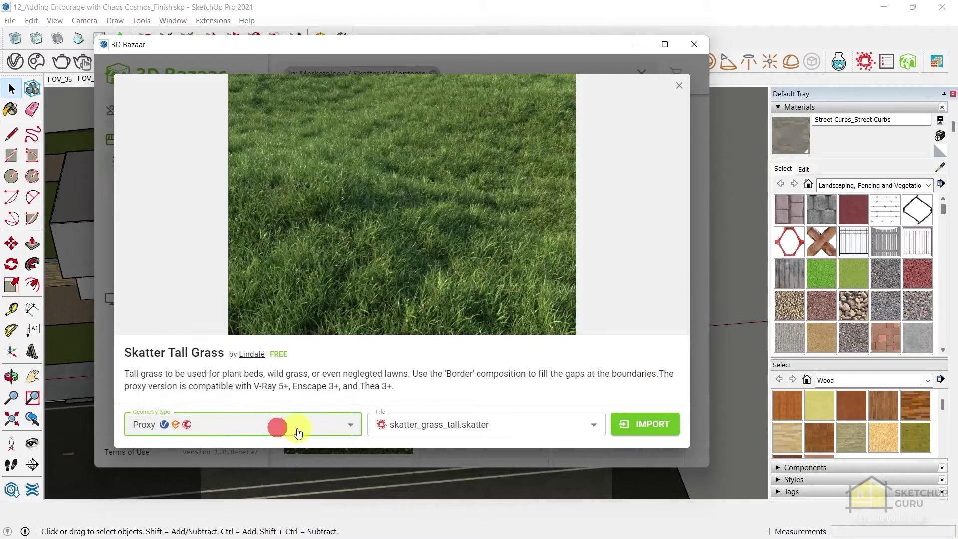
{"action": "left_click", "coordinate": [452, 429]}
{"action": "left_click", "coordinate": [469, 424]}
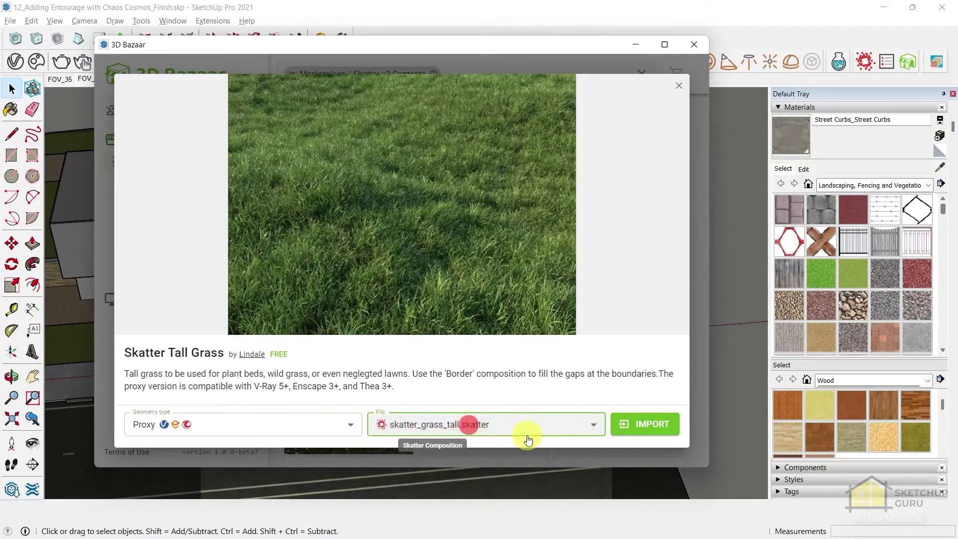
- Import Skatter Tall Grass, confirm it in the composition list, close 3D Bazaar, and dock the editor right
{"action": "left_click", "coordinate": [654, 432]}
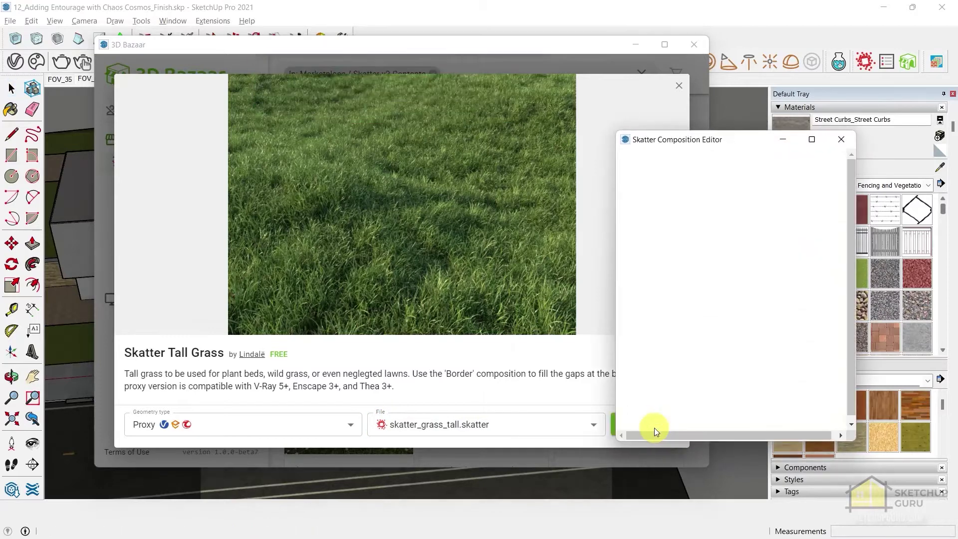
{"action": "left_click_drag", "start_coordinate": [728, 139], "coordinate": [499, 122]}
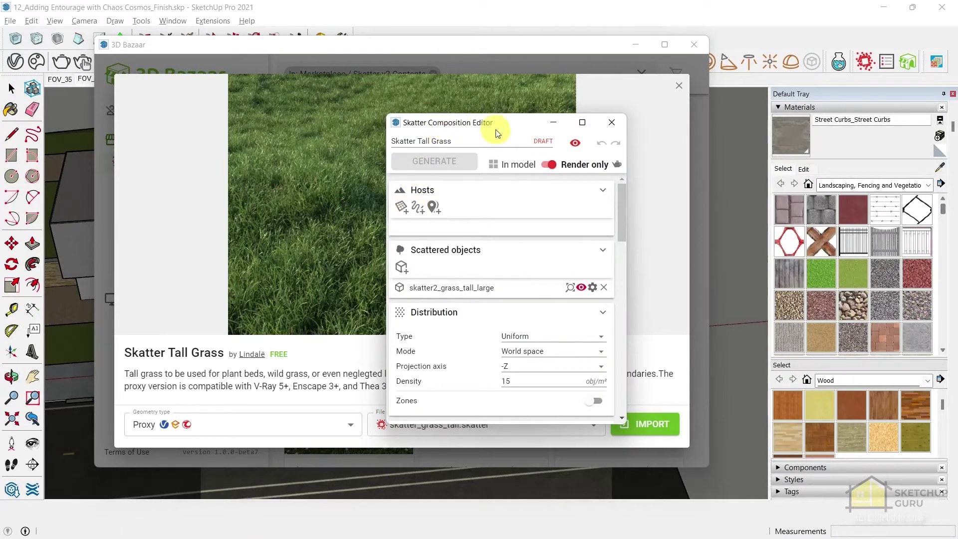
{"action": "left_click", "coordinate": [887, 61]}
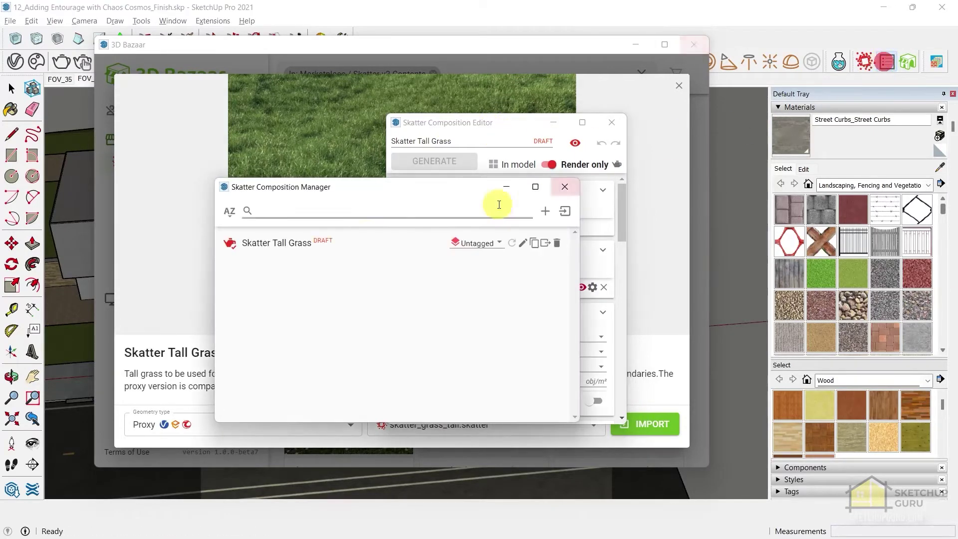
{"action": "left_click", "coordinate": [563, 188]}
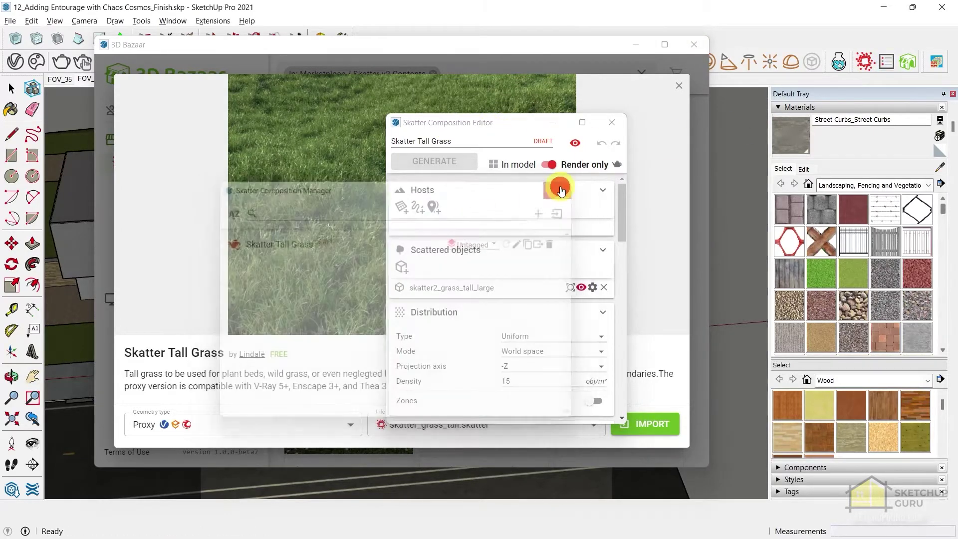
{"action": "left_click", "coordinate": [678, 88]}
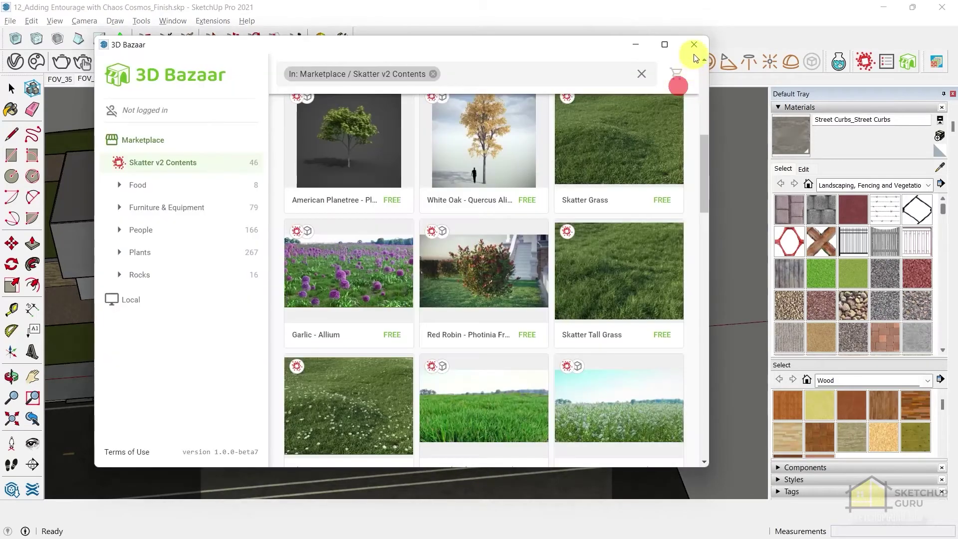
{"action": "left_click", "coordinate": [693, 44]}
{"action": "left_click_drag", "start_coordinate": [492, 121], "coordinate": [657, 96]}
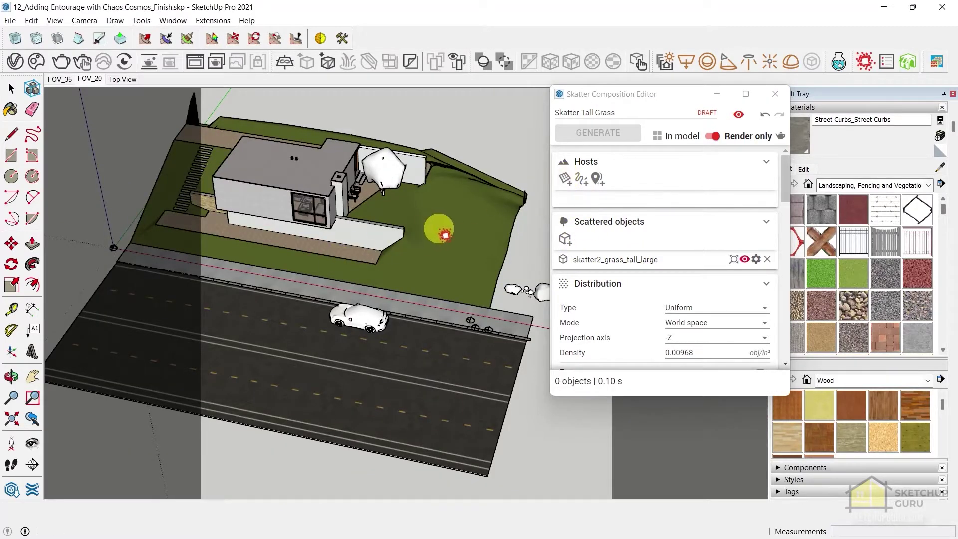
- Open the terrain group and select the terrain surface inside it
{"action": "left_click", "coordinate": [490, 226]}
{"action": "mouse_move", "coordinate": [490, 226]}
{"action": "middle_mouse_down"}
{"action": "mouse_move", "coordinate": [479, 165]}
{"action": "mouse_move", "coordinate": [448, 149]}
{"action": "mouse_move", "coordinate": [459, 175]}
{"action": "middle_mouse_up"}
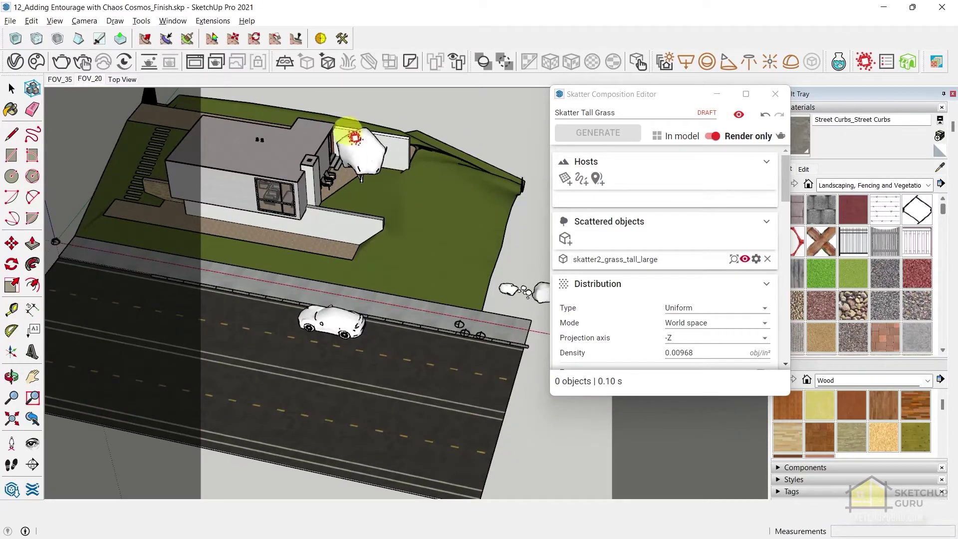
{"action": "left_click", "coordinate": [12, 88]}
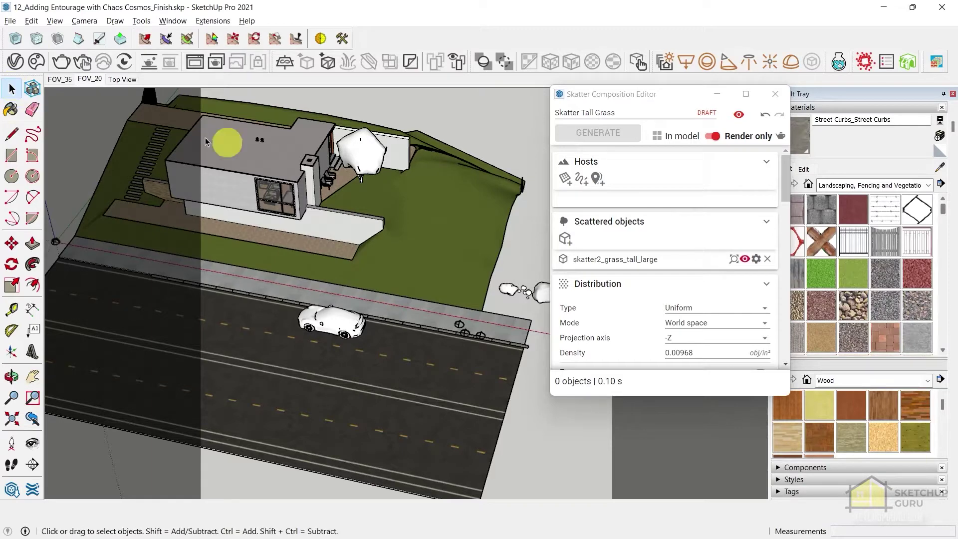
{"action": "double_click", "coordinate": [433, 197]}
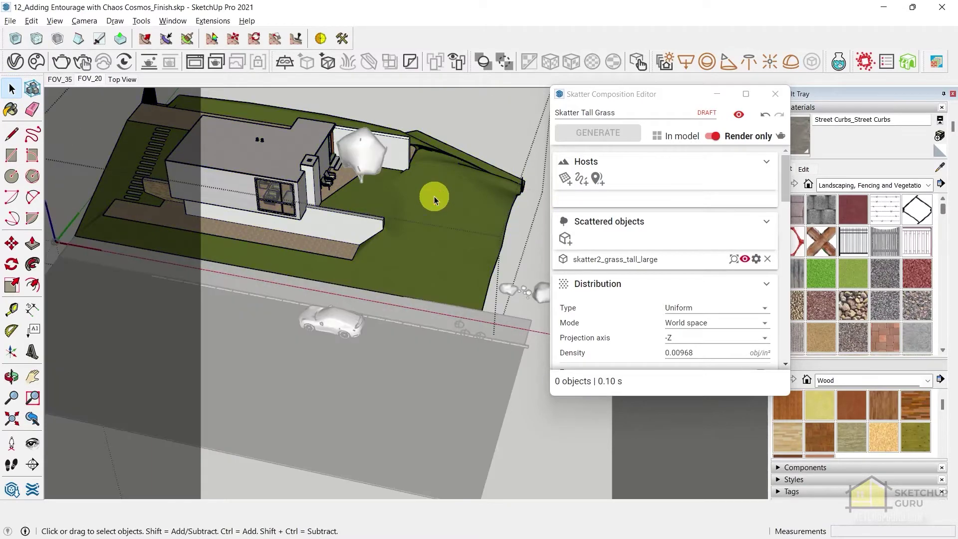
{"action": "left_click", "coordinate": [434, 200]}
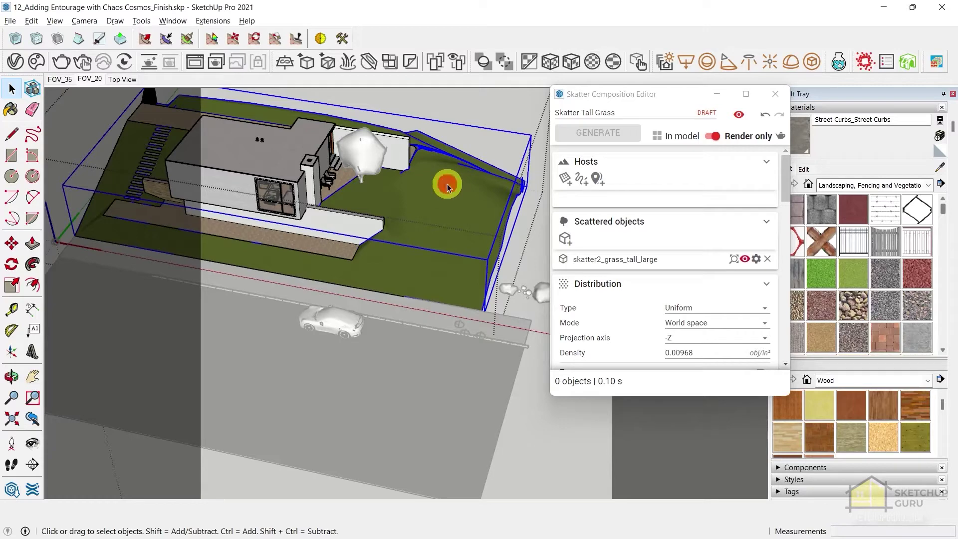
- Cut the terrain with Ctrl+X and restore it with Edit > Paste In Place
{"action": "key", "text": "ctrl+x"}
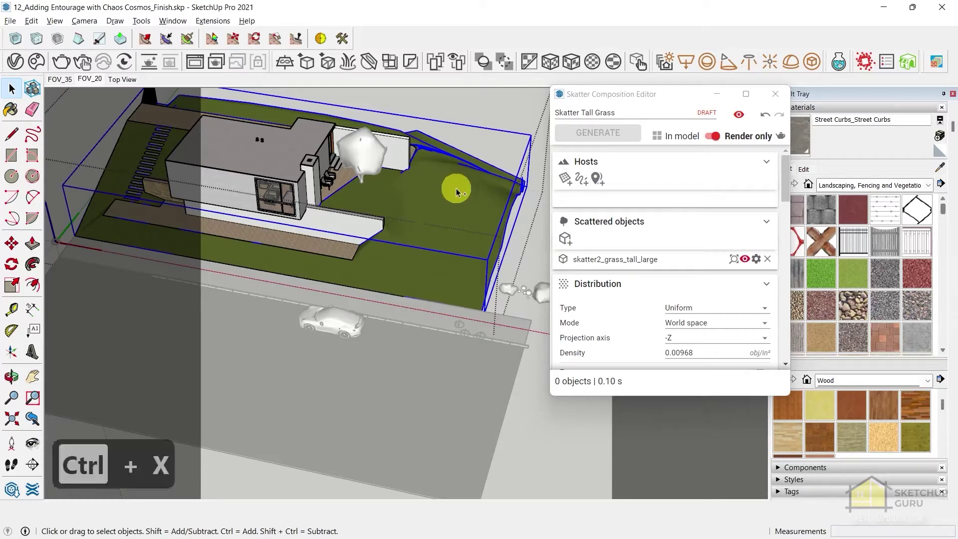
{"action": "scroll", "coordinate": [502, 164], "scroll_direction": "down", "scroll_amount": 5}
{"action": "middle_click_drag", "start_coordinate": [364, 252], "coordinate": [435, 221]}
{"action": "key", "text": "Escape"}
{"action": "key", "text": "Escape"}
{"action": "key", "text": "Escape"}
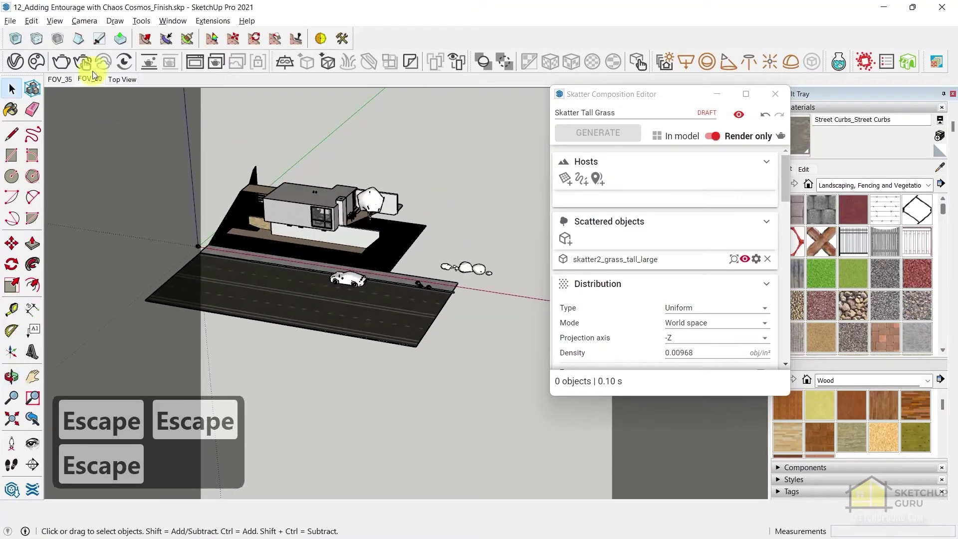
{"action": "left_click", "coordinate": [30, 20]}
{"action": "left_click", "coordinate": [73, 105]}
{"action": "scroll", "coordinate": [450, 268], "scroll_direction": "up", "scroll_amount": 5}
{"action": "middle_click_drag", "start_coordinate": [376, 288], "coordinate": [496, 216]}
{"action": "scroll", "coordinate": [432, 268], "scroll_direction": "up", "scroll_amount": 3}
- Host Skatter Tall Grass on the lawn group, set density 0.012, and generate 4,501 objects
{"action": "left_click", "coordinate": [456, 258]}
{"action": "left_click", "coordinate": [484, 128]}
{"action": "left_click", "coordinate": [565, 178]}
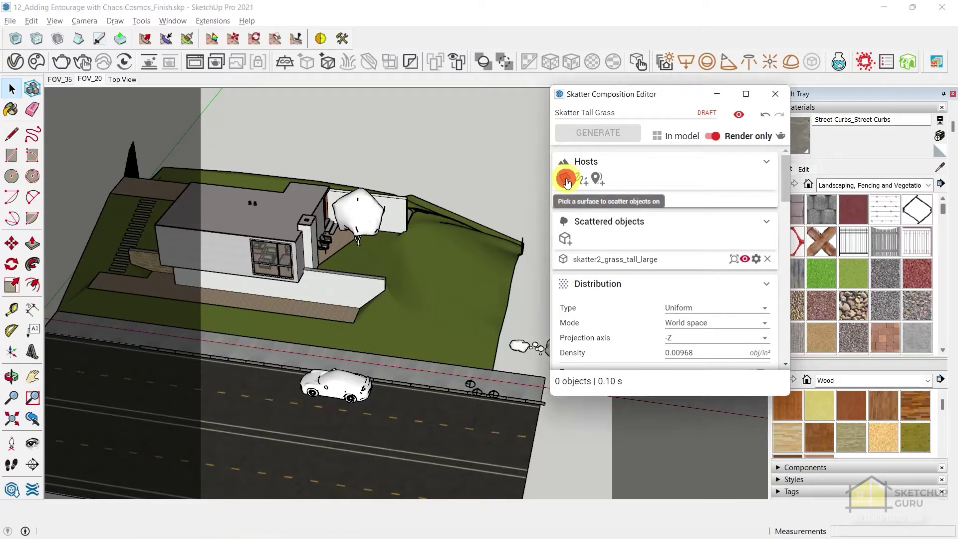
{"action": "left_click", "coordinate": [454, 254]}
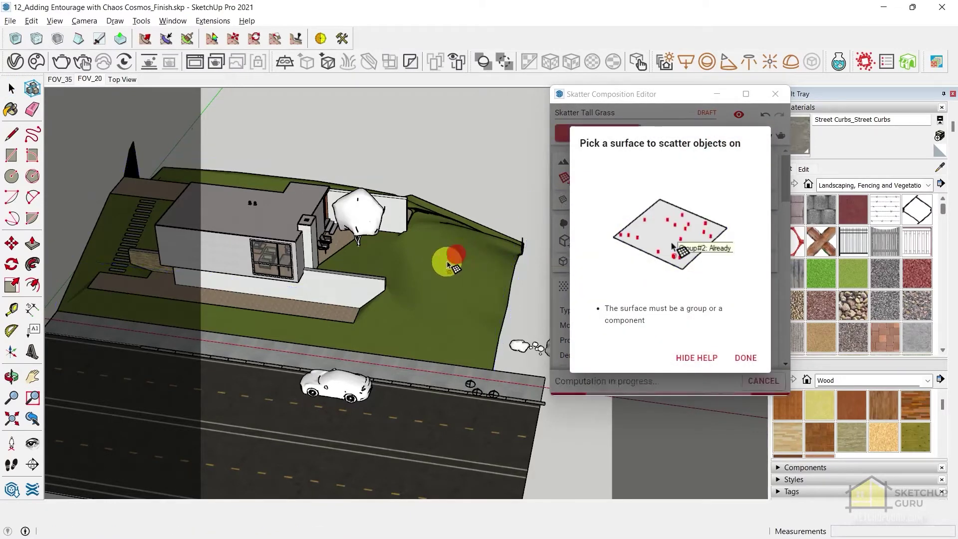
{"action": "mouse_move", "coordinate": [374, 309]}
{"action": "middle_mouse_down"}
{"action": "mouse_move", "coordinate": [399, 299]}
{"action": "mouse_move", "coordinate": [391, 306]}
{"action": "middle_mouse_up"}
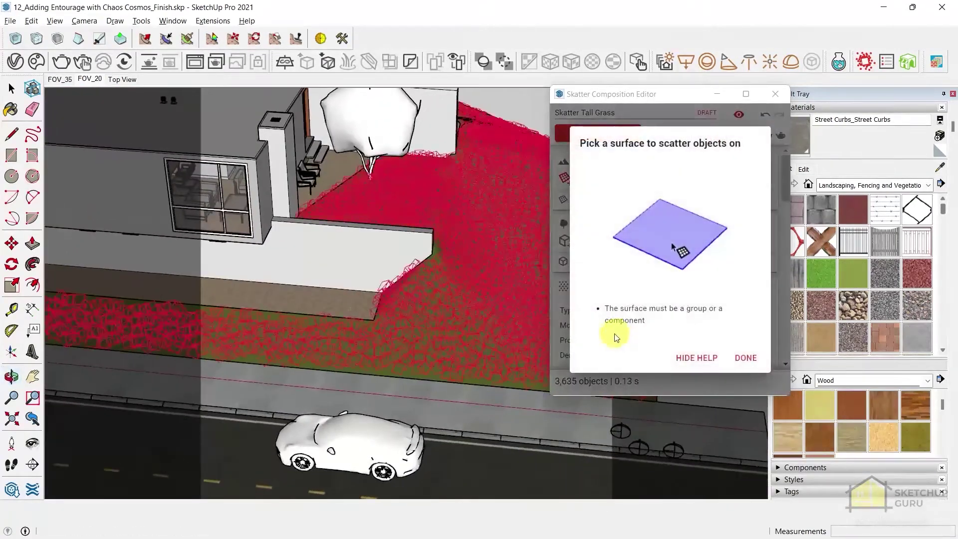
{"action": "left_click", "coordinate": [742, 357]}
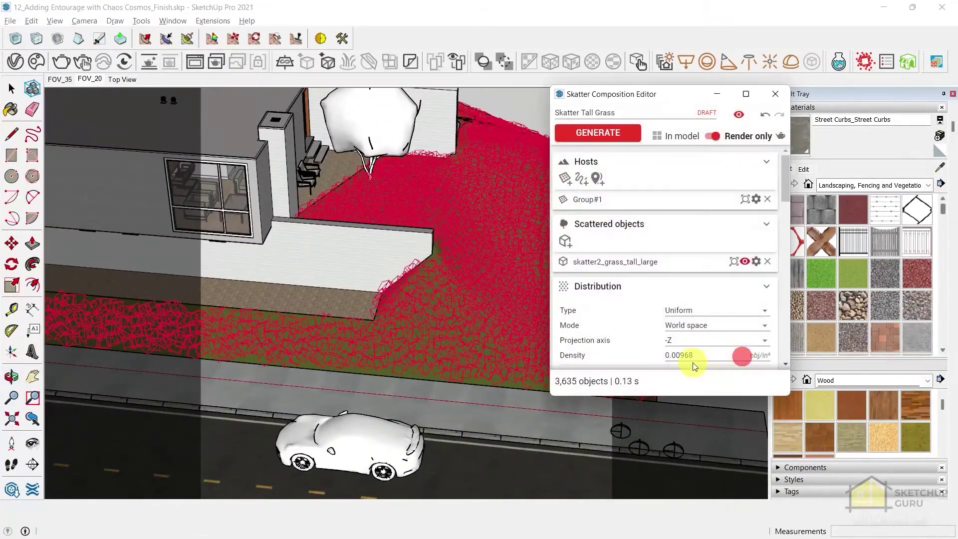
{"action": "left_click_drag", "start_coordinate": [704, 356], "coordinate": [680, 357]}
{"action": "left_click", "coordinate": [608, 134]}
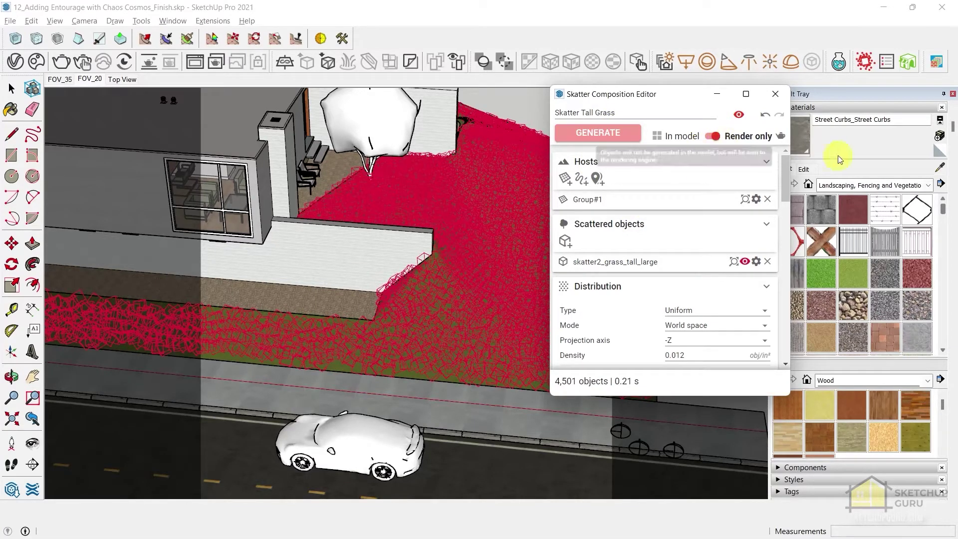
- Switch Skatter Tall Grass from Render only to In model, regenerate, and inspect the lawn grass
{"action": "left_click", "coordinate": [713, 136]}
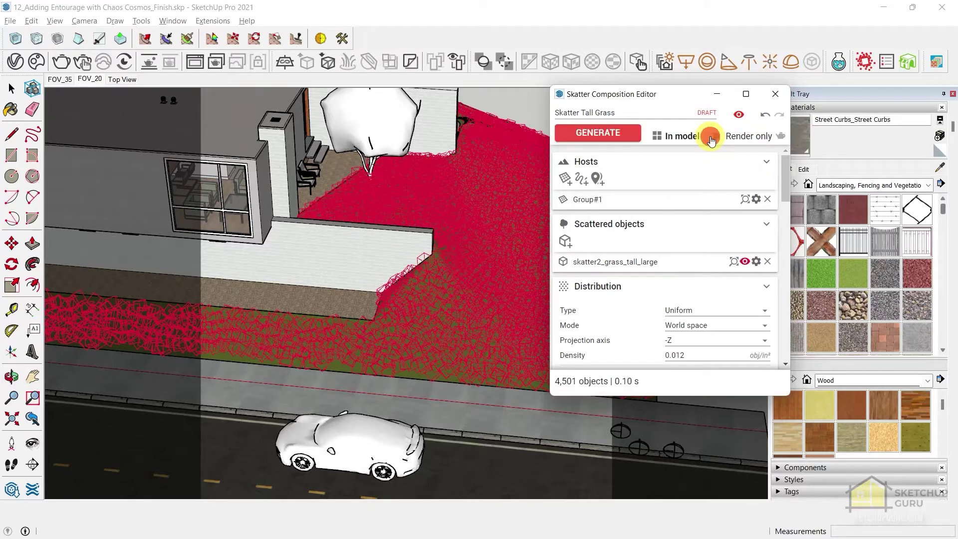
{"action": "left_click", "coordinate": [597, 134]}
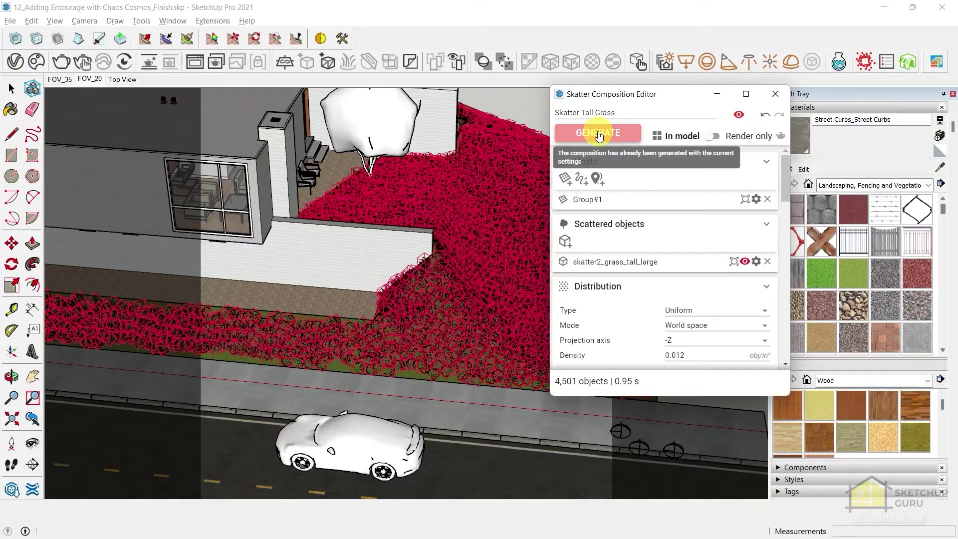
{"action": "scroll", "coordinate": [469, 314], "scroll_direction": "up", "scroll_amount": 2}
{"action": "scroll", "coordinate": [454, 406], "scroll_direction": "up", "scroll_amount": 2}
{"action": "left_click", "coordinate": [11, 88]}
{"action": "middle_click_drag", "start_coordinate": [443, 353], "coordinate": [363, 322]}
{"action": "scroll", "coordinate": [362, 322], "scroll_direction": "down", "scroll_amount": 6}
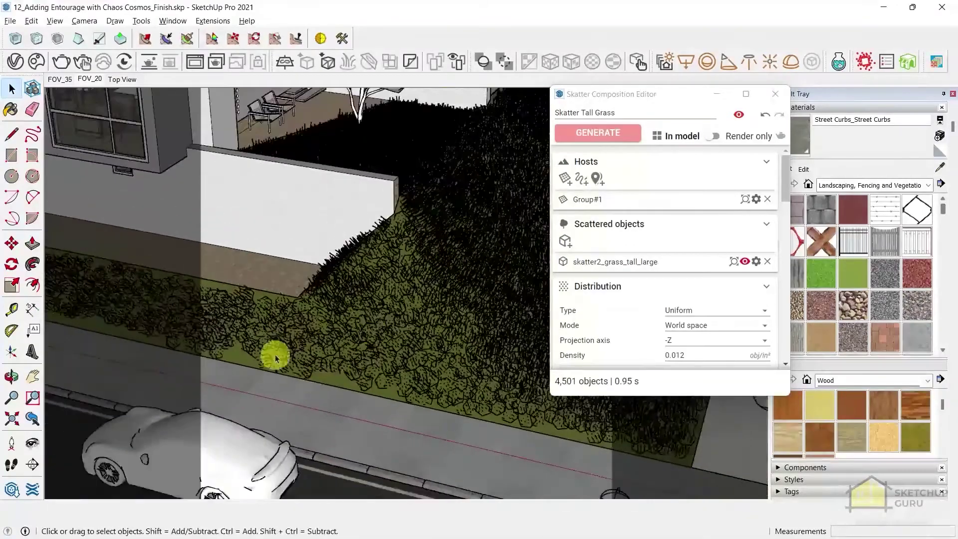
{"action": "middle_click_drag", "start_coordinate": [432, 271], "coordinate": [539, 244]}
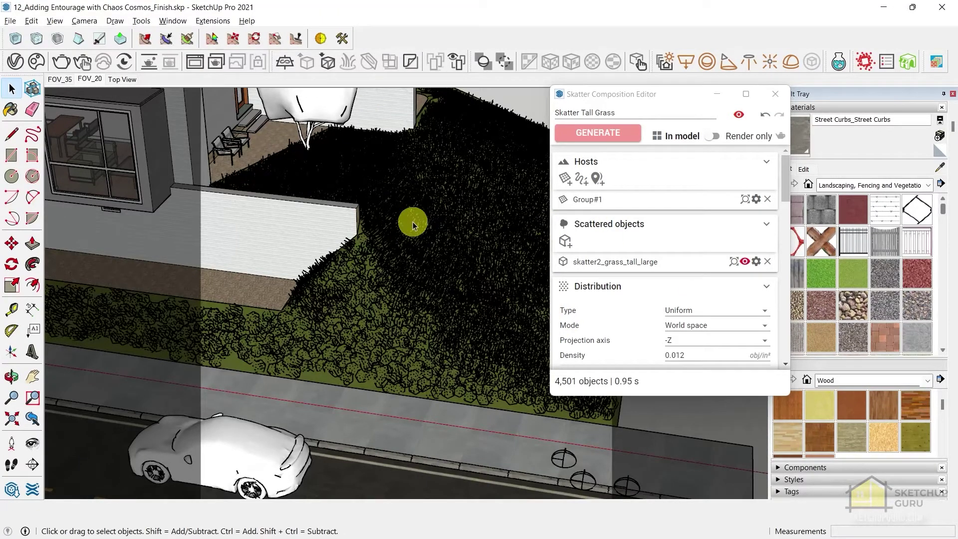
- Undo back to Render only, regenerate the grass preview, and switch to the FOV_20 scene
{"action": "key", "text": "ctrl+z"}
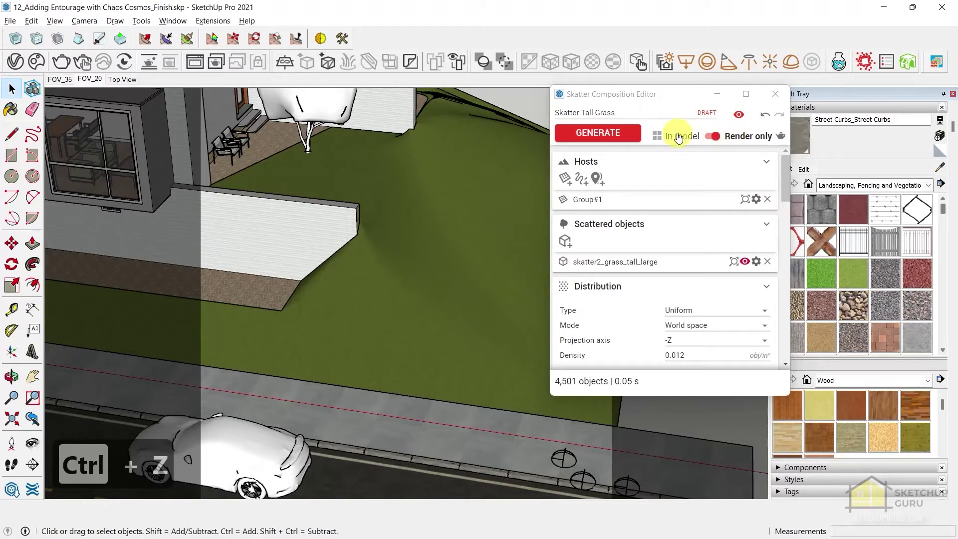
{"action": "left_click", "coordinate": [595, 141]}
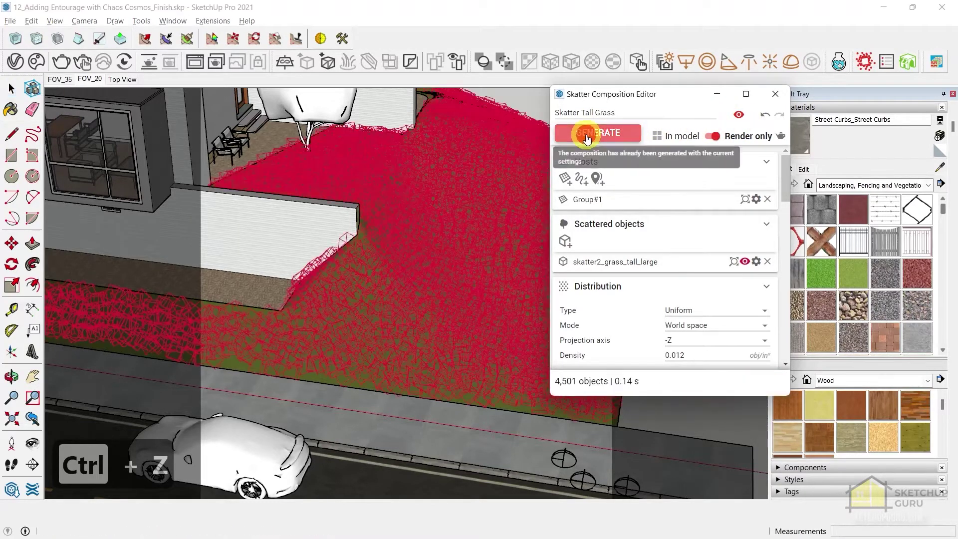
{"action": "middle_click_drag", "start_coordinate": [367, 321], "coordinate": [221, 350]}
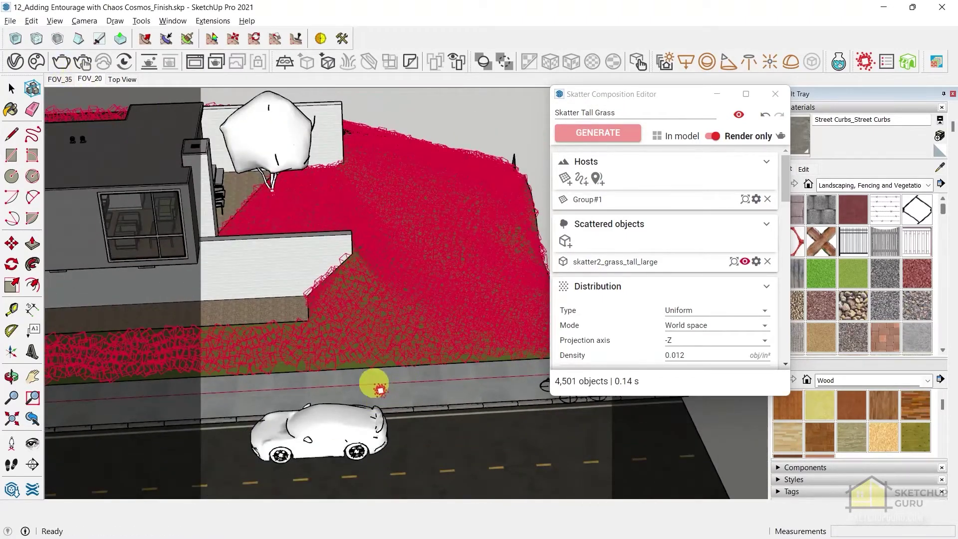
{"action": "left_click", "coordinate": [85, 80]}
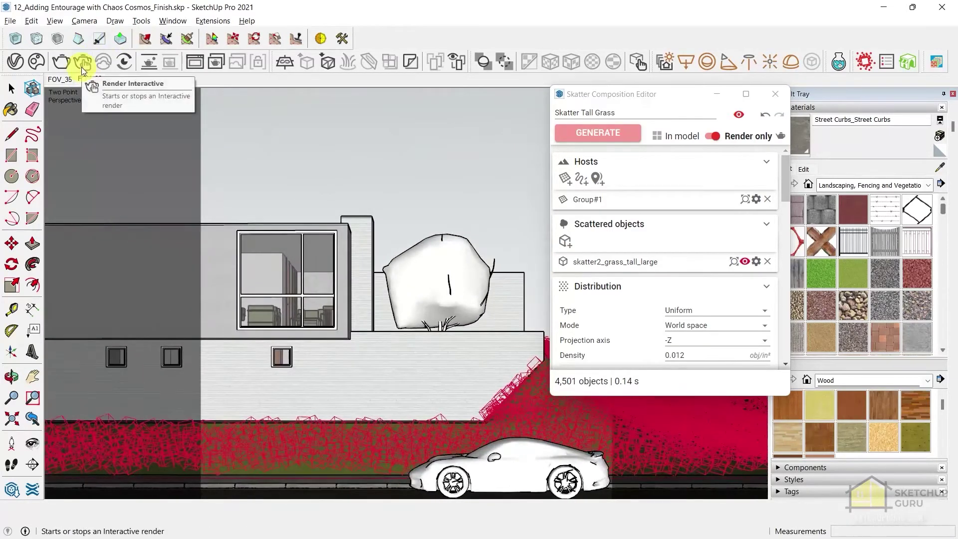
- Render the FOV_20 view interactively in V-Ray, inspect the grass, then stop and save to history
{"action": "left_click", "coordinate": [83, 67]}
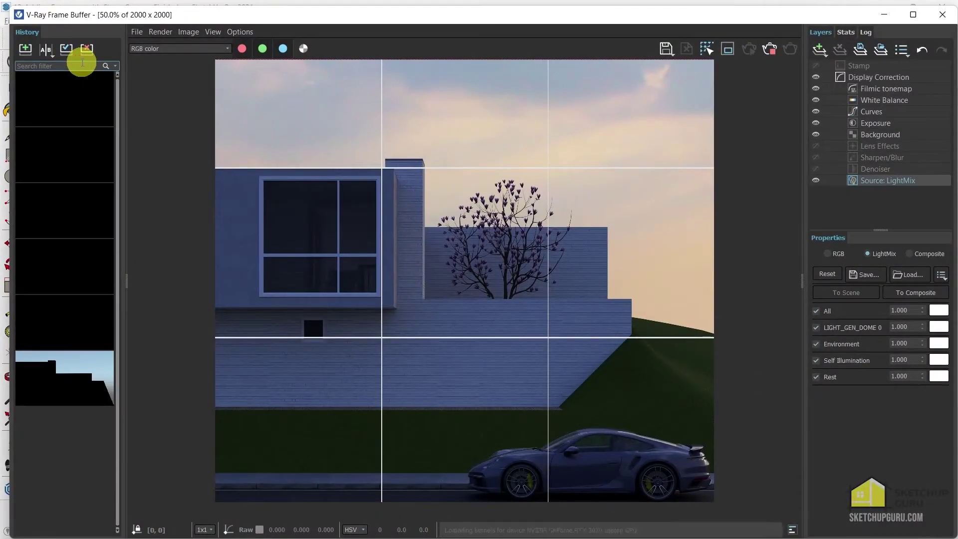
{"action": "scroll", "coordinate": [669, 369], "scroll_direction": "up", "scroll_amount": 2}
{"action": "scroll", "coordinate": [609, 363], "scroll_direction": "down", "scroll_amount": 1}
{"action": "scroll", "coordinate": [394, 438], "scroll_direction": "up", "scroll_amount": 1}
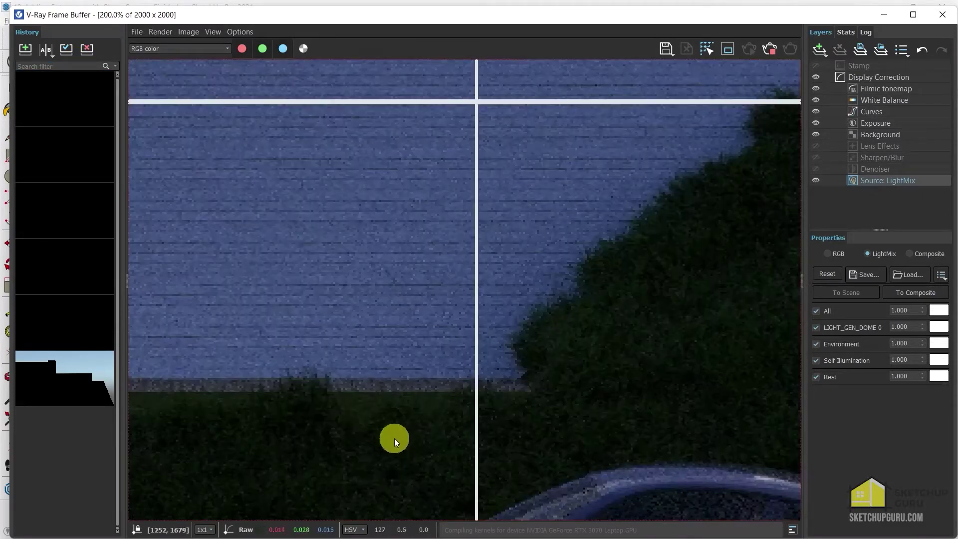
{"action": "scroll", "coordinate": [652, 363], "scroll_direction": "down", "scroll_amount": 1}
{"action": "scroll", "coordinate": [327, 383], "scroll_direction": "up", "scroll_amount": 1}
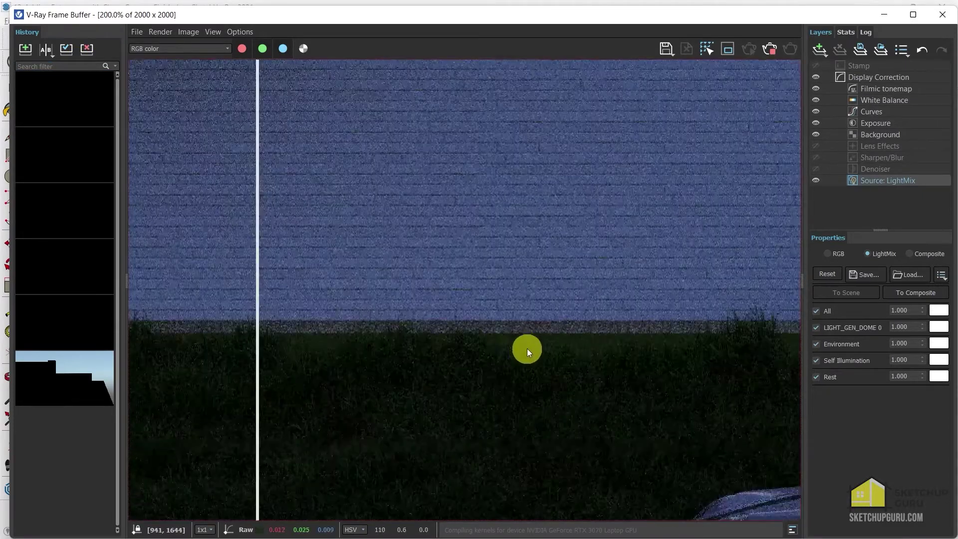
{"action": "scroll", "coordinate": [459, 456], "scroll_direction": "down", "scroll_amount": 1}
{"action": "scroll", "coordinate": [283, 429], "scroll_direction": "up", "scroll_amount": 1}
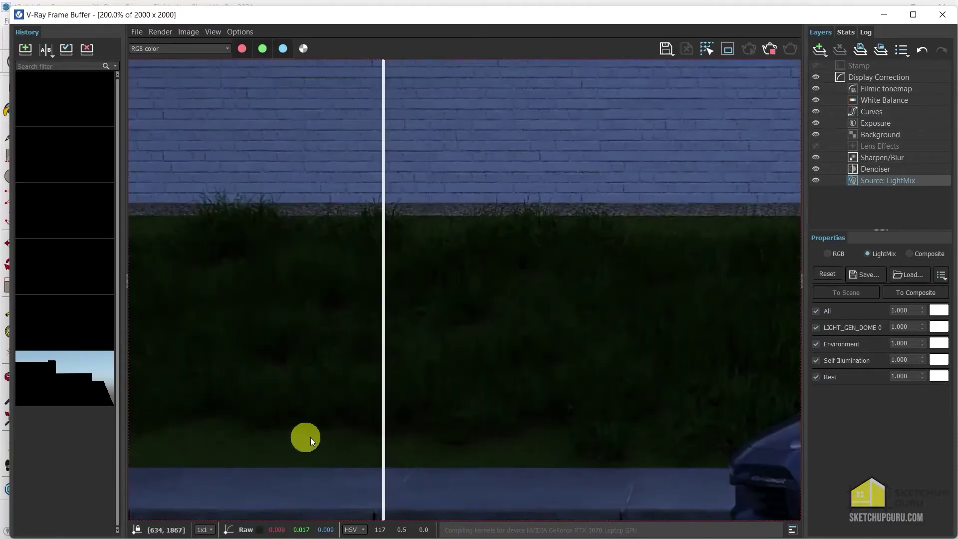
{"action": "scroll", "coordinate": [546, 451], "scroll_direction": "down", "scroll_amount": 1}
{"action": "scroll", "coordinate": [409, 365], "scroll_direction": "up", "scroll_amount": 1}
{"action": "scroll", "coordinate": [349, 320], "scroll_direction": "down", "scroll_amount": 1}
{"action": "scroll", "coordinate": [338, 300], "scroll_direction": "up", "scroll_amount": 1}
{"action": "scroll", "coordinate": [753, 331], "scroll_direction": "down", "scroll_amount": 1}
{"action": "scroll", "coordinate": [507, 310], "scroll_direction": "up", "scroll_amount": 2}
{"action": "scroll", "coordinate": [519, 319], "scroll_direction": "down", "scroll_amount": 2}
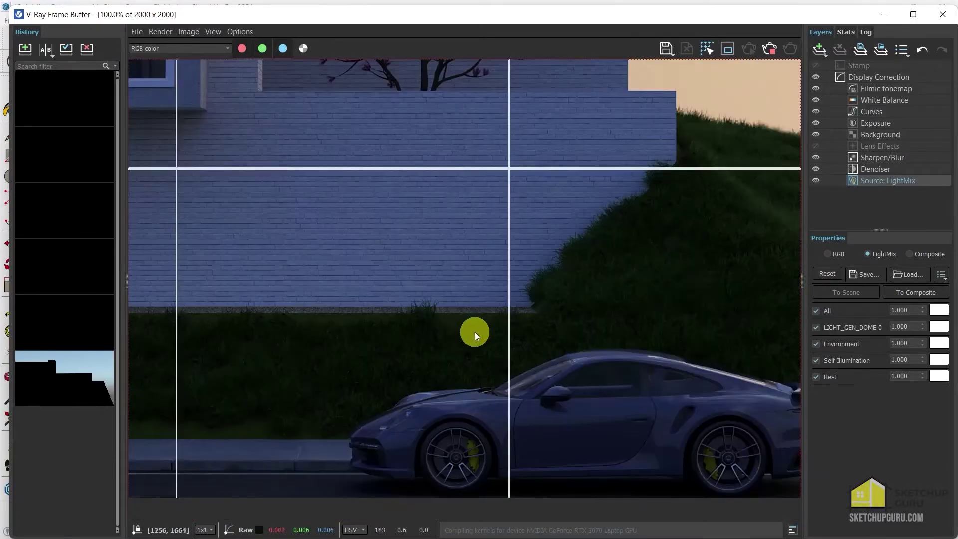
{"action": "scroll", "coordinate": [718, 152], "scroll_direction": "up", "scroll_amount": 1}
{"action": "scroll", "coordinate": [723, 147], "scroll_direction": "down", "scroll_amount": 2}
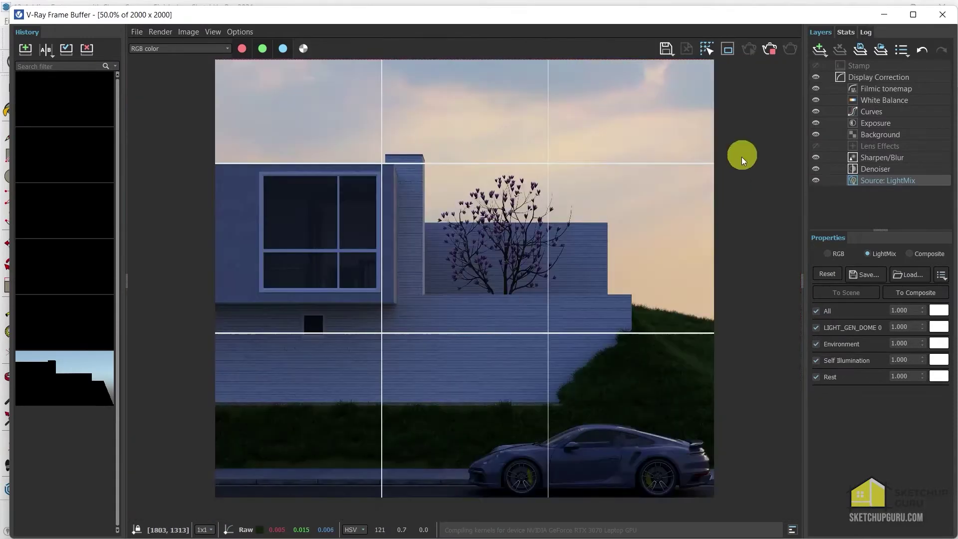
{"action": "left_click", "coordinate": [770, 50]}
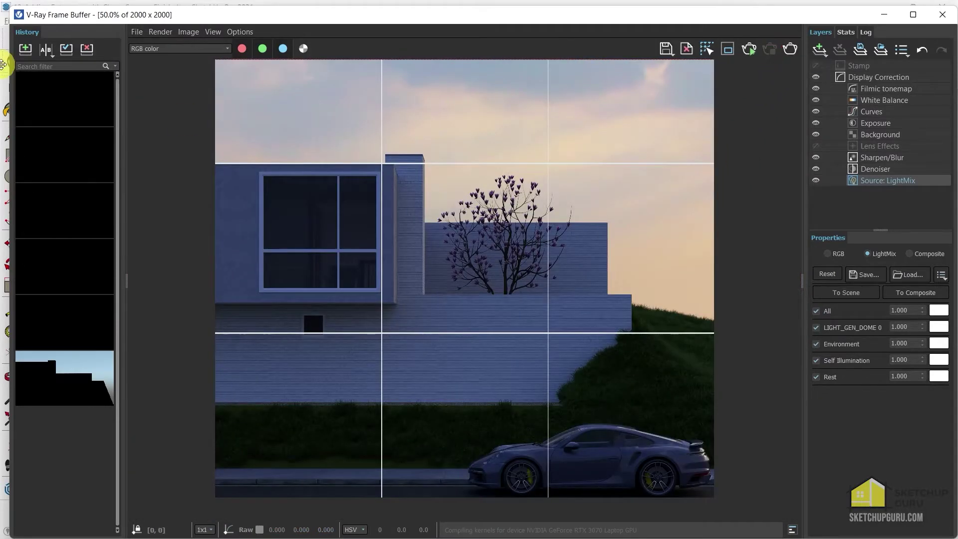
{"action": "left_click", "coordinate": [25, 49]}
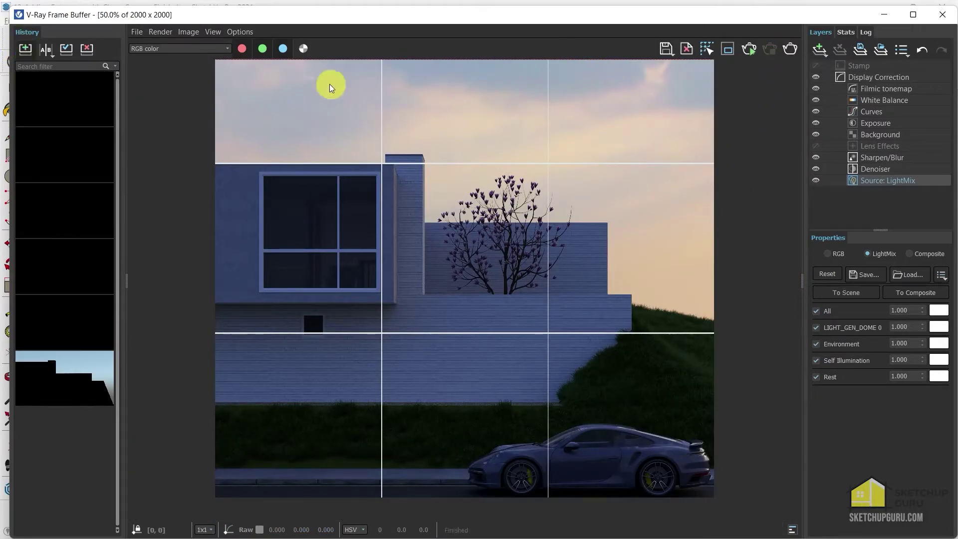
- Close the frame buffer and editor, then import Skatter Tall Grass using skatter_grass_tall_border.skatter
{"action": "left_click", "coordinate": [937, 15]}
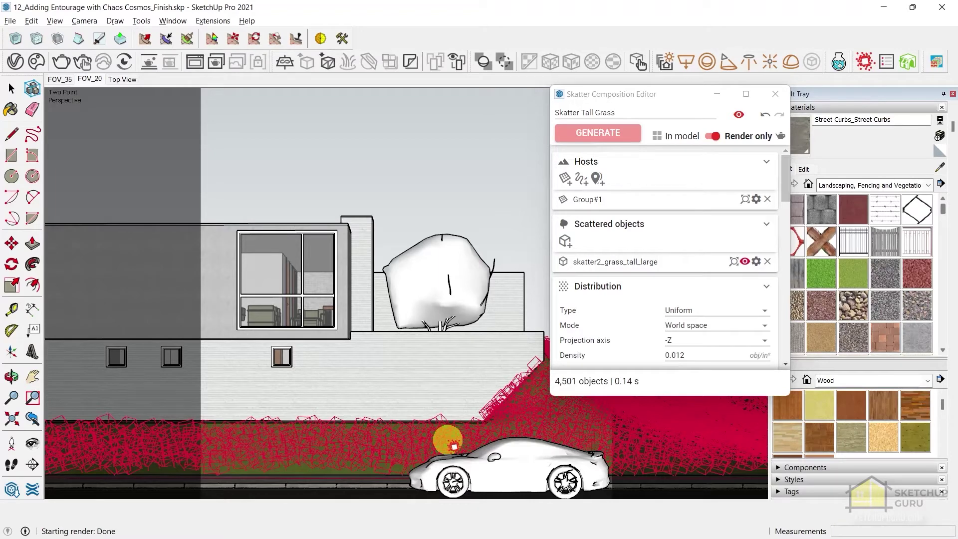
{"action": "left_click", "coordinate": [772, 94]}
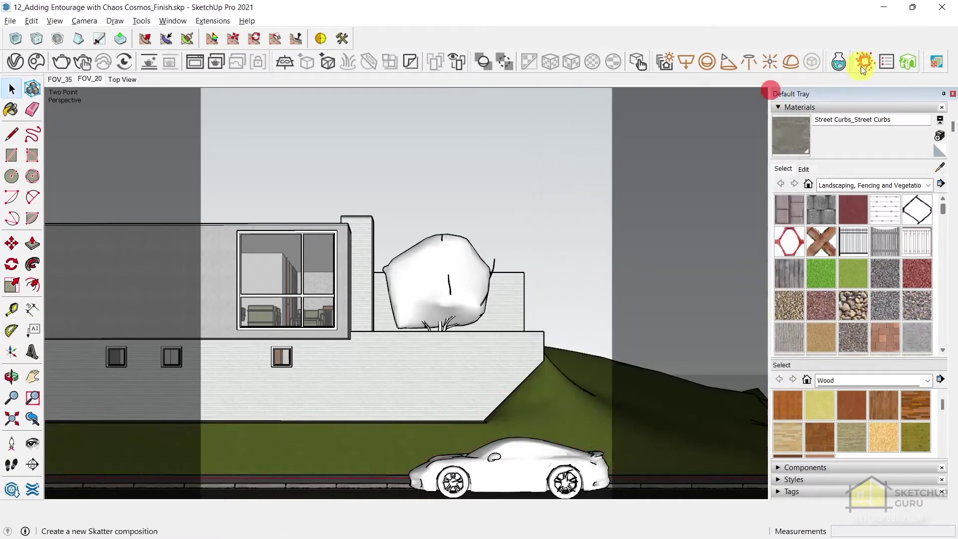
{"action": "left_click", "coordinate": [906, 64]}
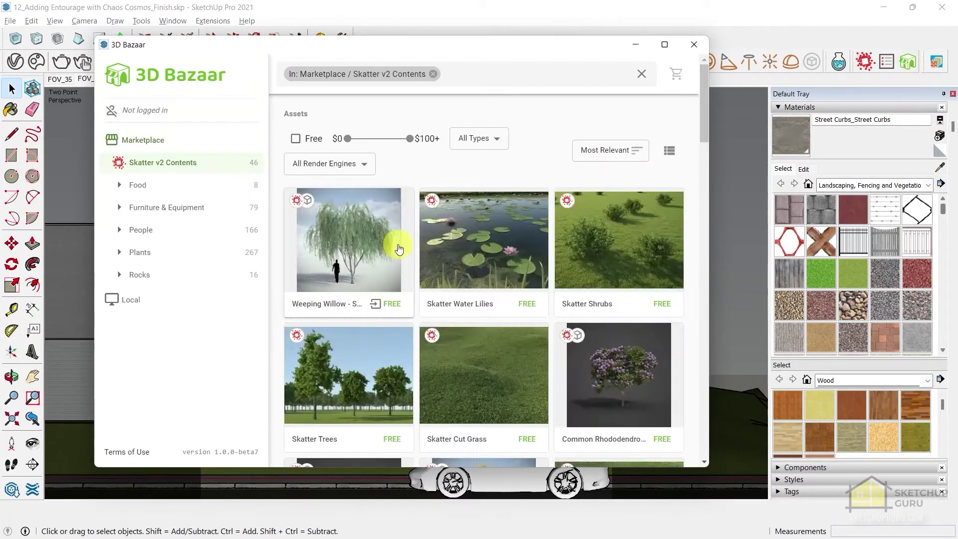
{"action": "scroll", "coordinate": [399, 248], "scroll_direction": "down", "scroll_amount": 5}
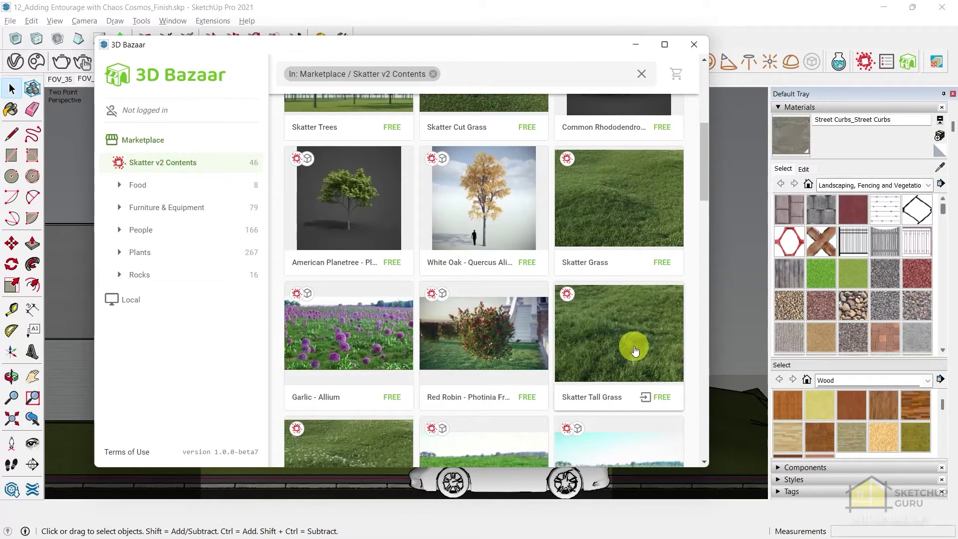
{"action": "left_click", "coordinate": [634, 349]}
{"action": "left_click", "coordinate": [419, 426]}
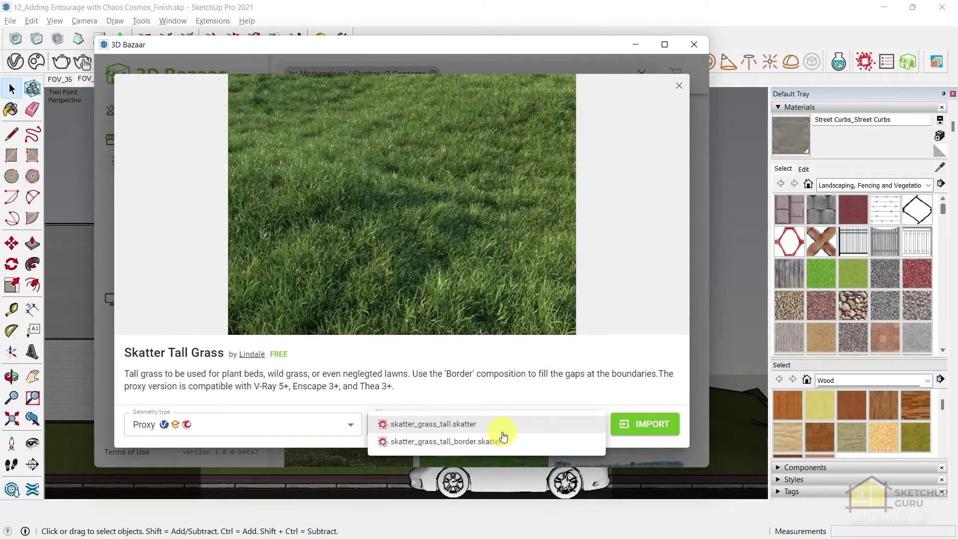
{"action": "left_click", "coordinate": [439, 442]}
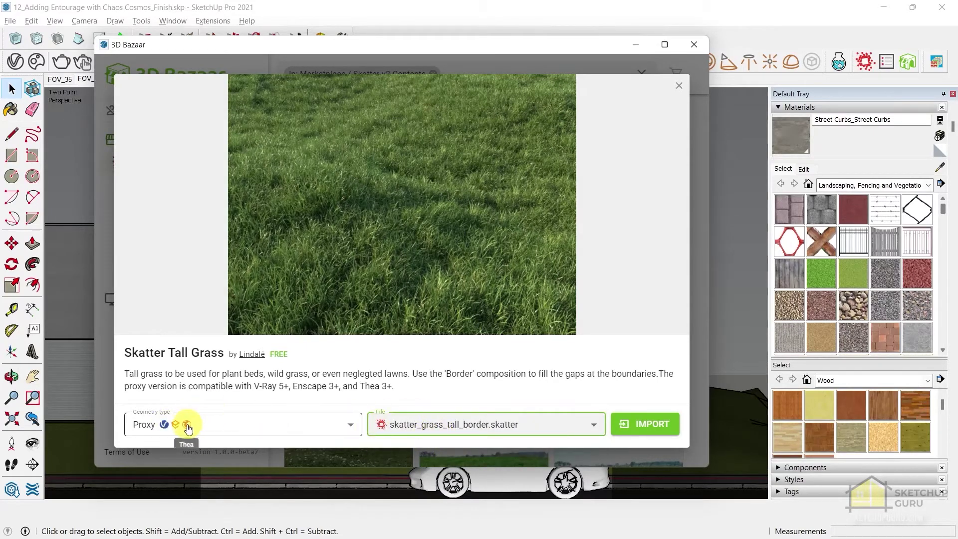
{"action": "left_click", "coordinate": [647, 428]}
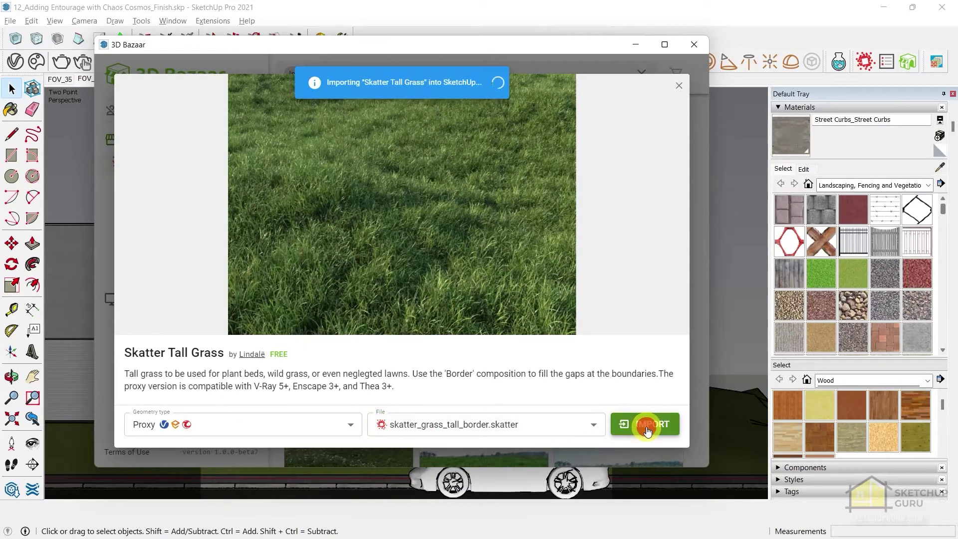
- Move the composition editor aside and confirm the border composition in the composition list
{"action": "left_click_drag", "start_coordinate": [610, 94], "coordinate": [339, 97]}
{"action": "left_click", "coordinate": [887, 60]}
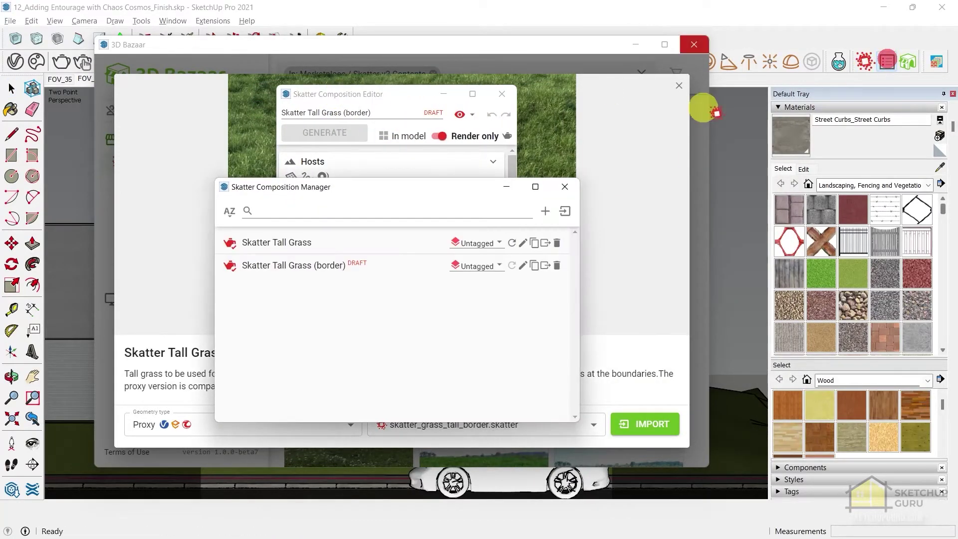
{"action": "left_click_drag", "start_coordinate": [337, 197], "coordinate": [651, 102]}
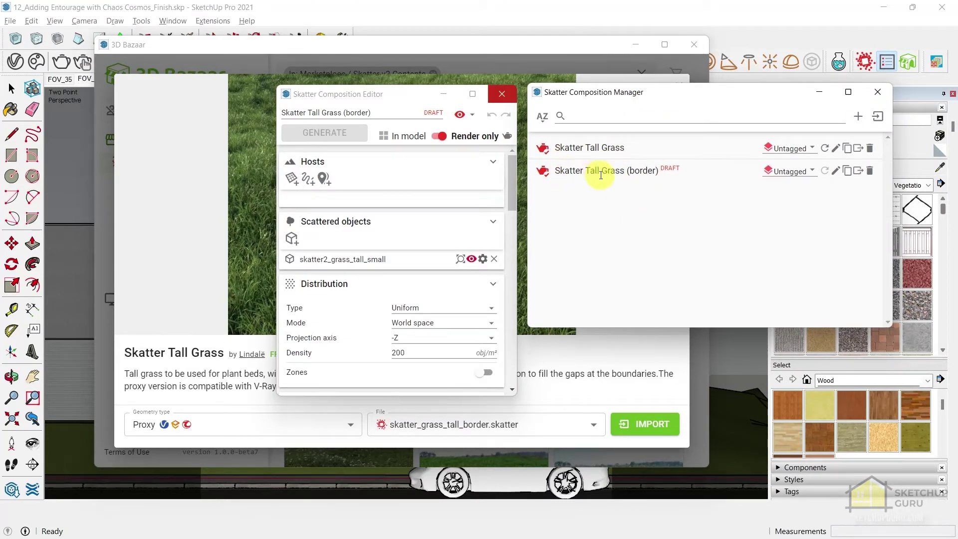
{"action": "left_click", "coordinate": [880, 91]}
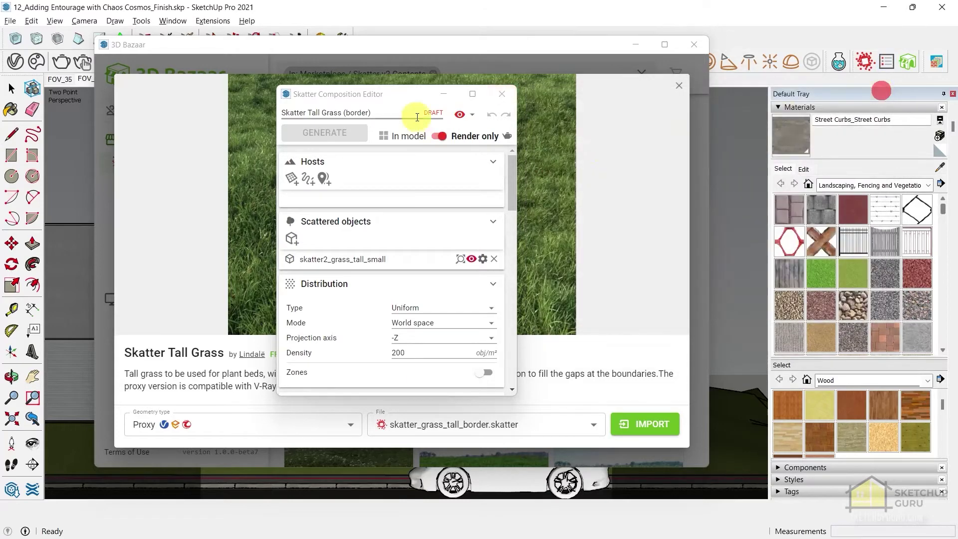
- Close the 3D Bazaar windows and dock the Composition Editor on the right
{"action": "left_click", "coordinate": [675, 87]}
{"action": "left_click", "coordinate": [677, 86]}
{"action": "left_click", "coordinate": [693, 45]}
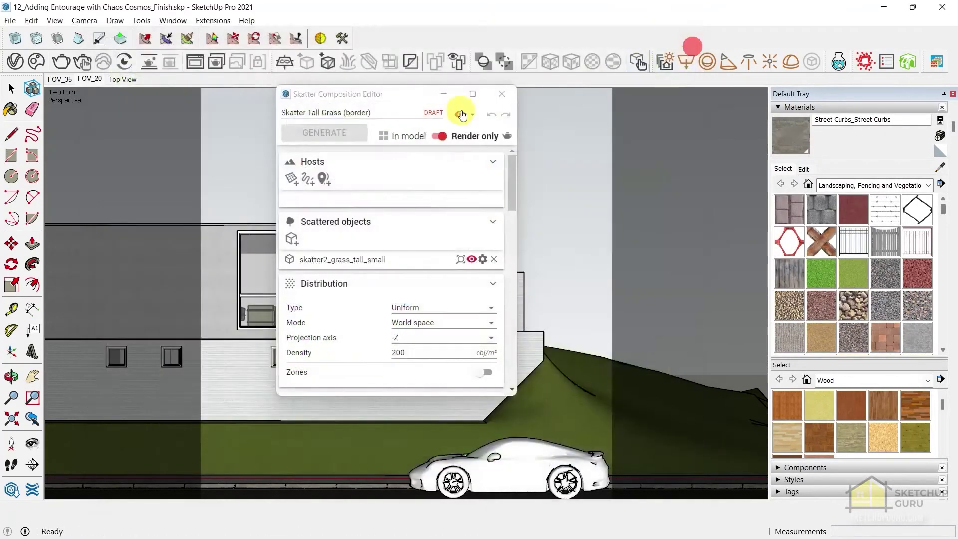
{"action": "left_click_drag", "start_coordinate": [397, 99], "coordinate": [674, 112]}
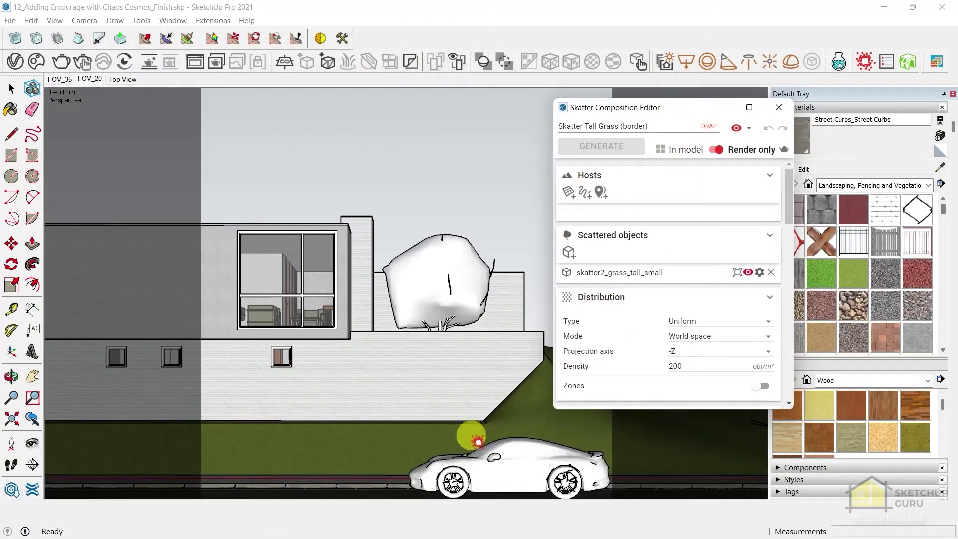
- Host the border grass on the terrain group, set density 0.14, and generate 6,358 objects
{"action": "middle_click_drag", "start_coordinate": [416, 432], "coordinate": [499, 239]}
{"action": "left_click", "coordinate": [569, 195]}
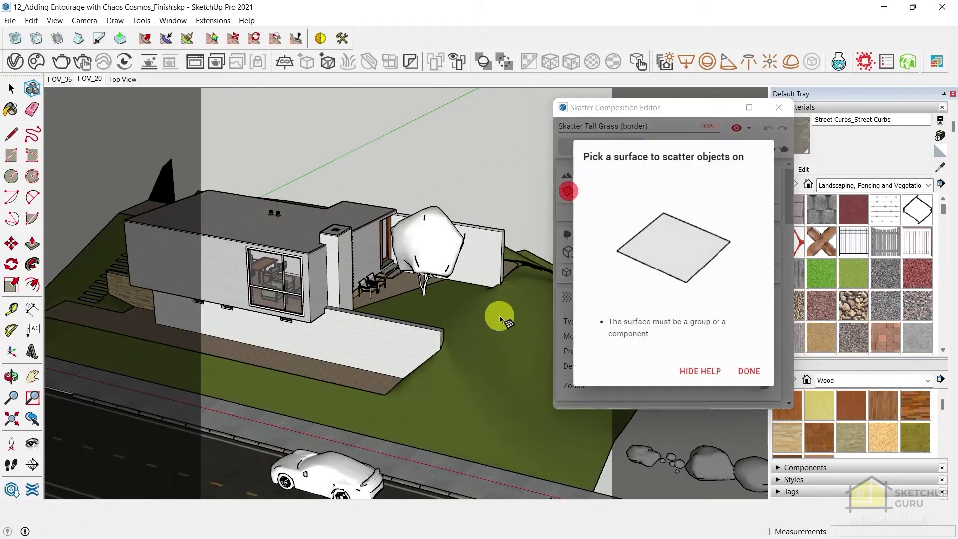
{"action": "left_click", "coordinate": [468, 365]}
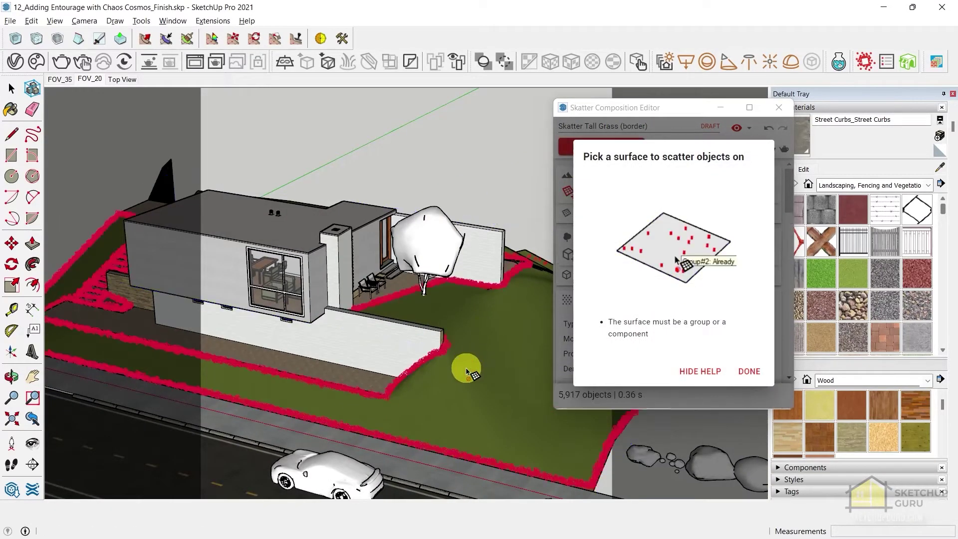
{"action": "scroll", "coordinate": [445, 387], "scroll_direction": "up", "scroll_amount": 6}
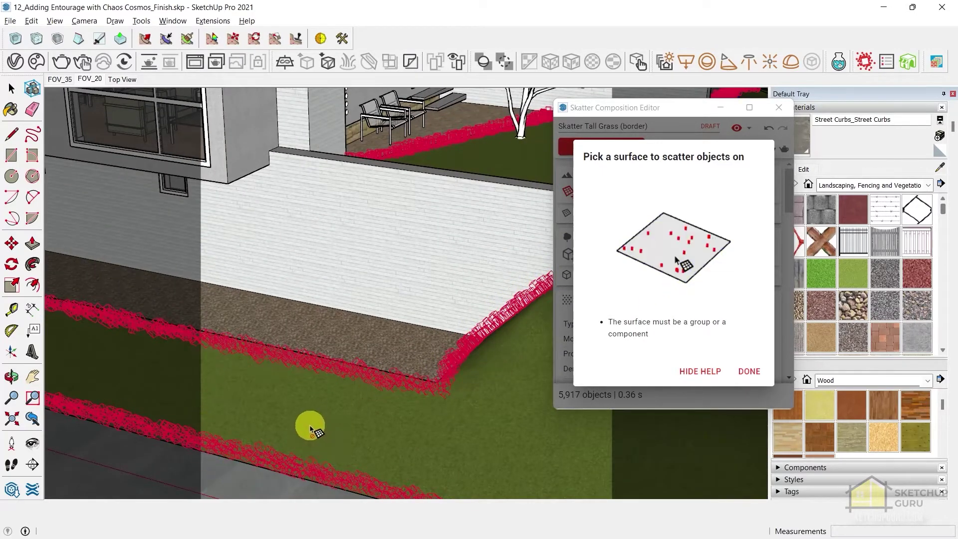
{"action": "scroll", "coordinate": [310, 427], "scroll_direction": "down", "scroll_amount": 4}
{"action": "left_click", "coordinate": [749, 373]}
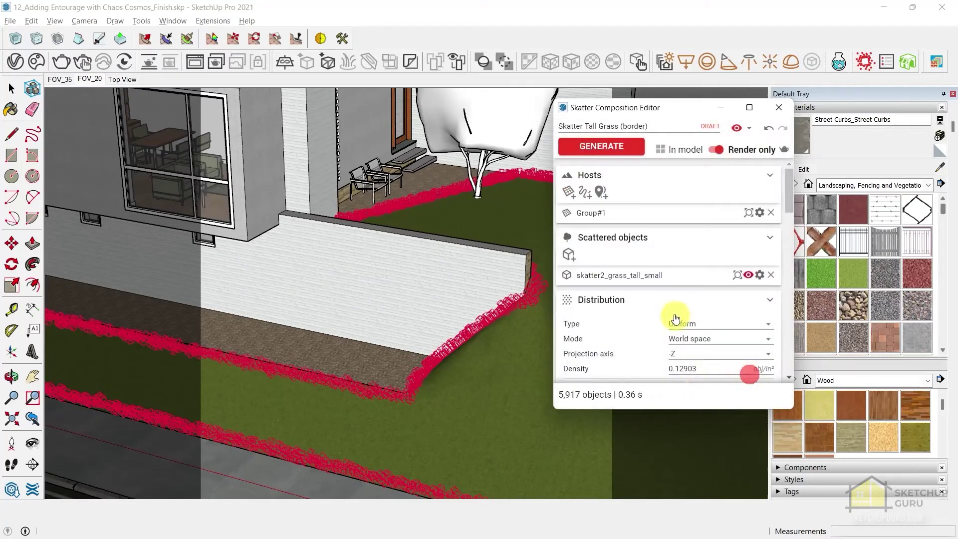
{"action": "left_click_drag", "start_coordinate": [683, 368], "coordinate": [679, 400]}
{"action": "middle_click_drag", "start_coordinate": [481, 438], "coordinate": [501, 403]}
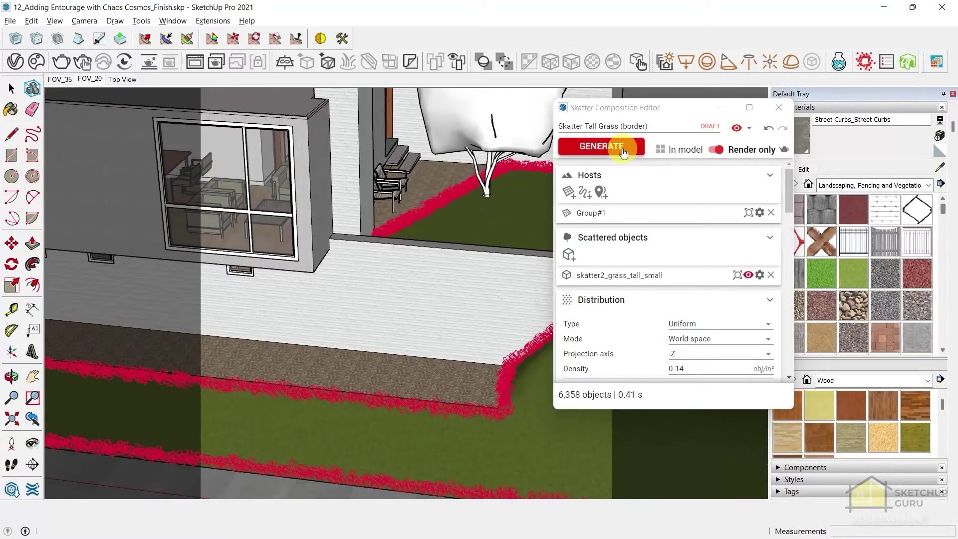
{"action": "left_click", "coordinate": [623, 150]}
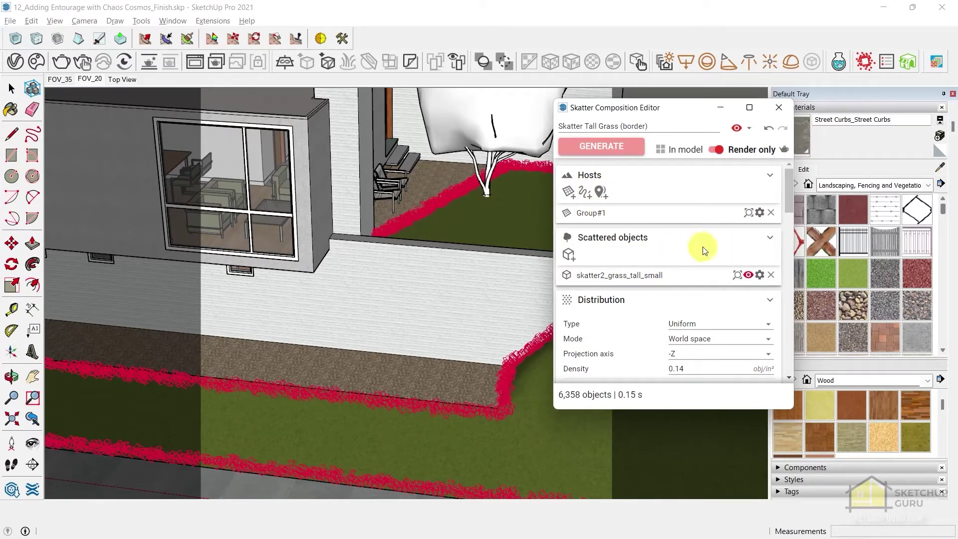
- Switch to the FOV_20 scene, preview its grass in an interactive V-Ray render, then stop it
{"action": "left_click", "coordinate": [781, 107]}
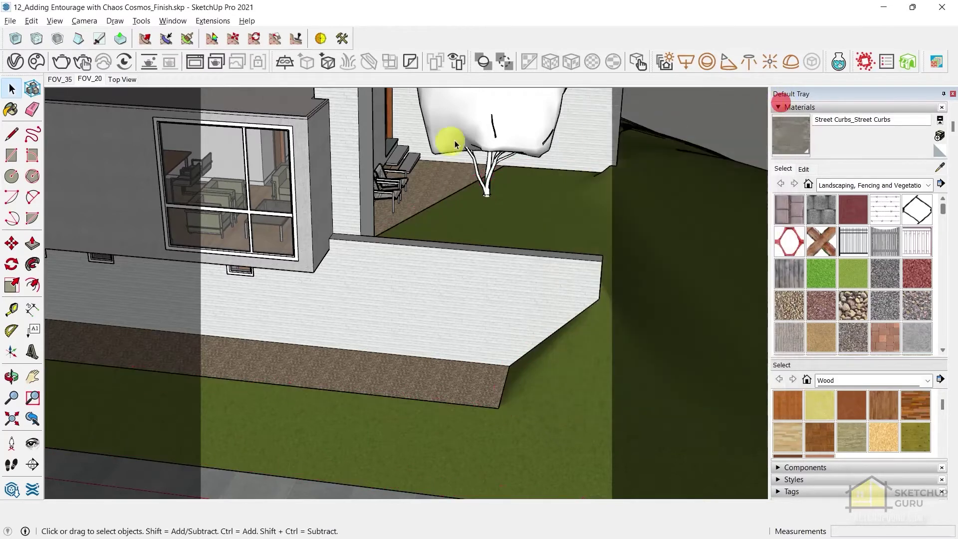
{"action": "left_click", "coordinate": [93, 79]}
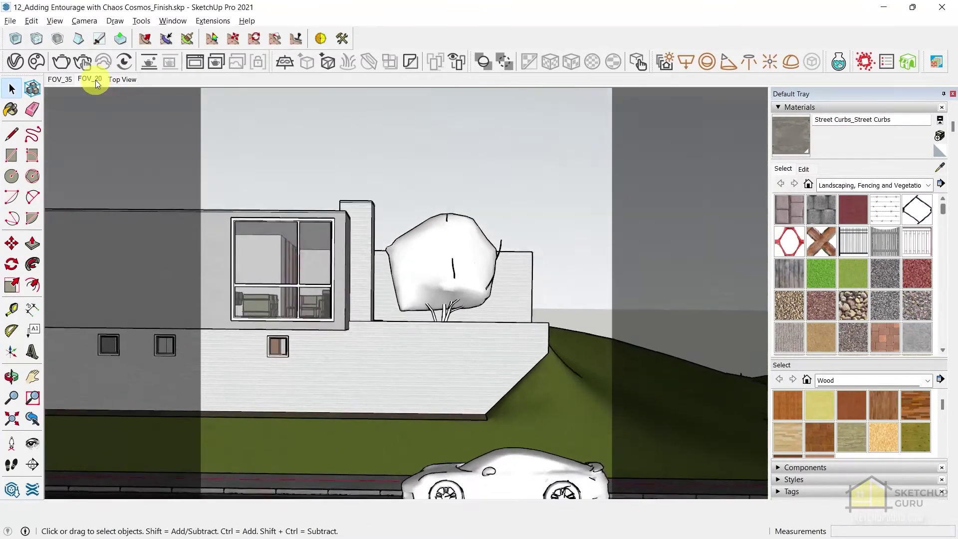
{"action": "left_click", "coordinate": [84, 63]}
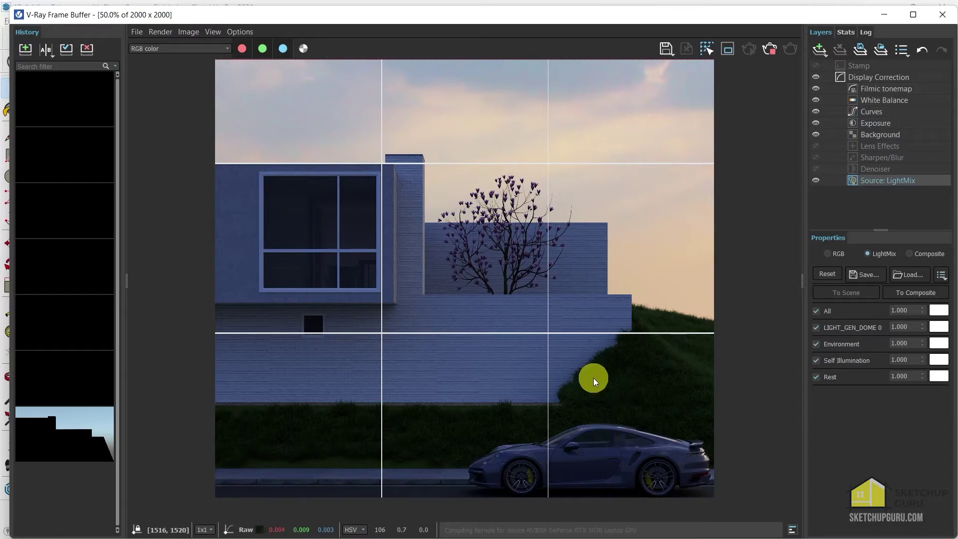
{"action": "scroll", "coordinate": [439, 477], "scroll_direction": "up", "scroll_amount": 3}
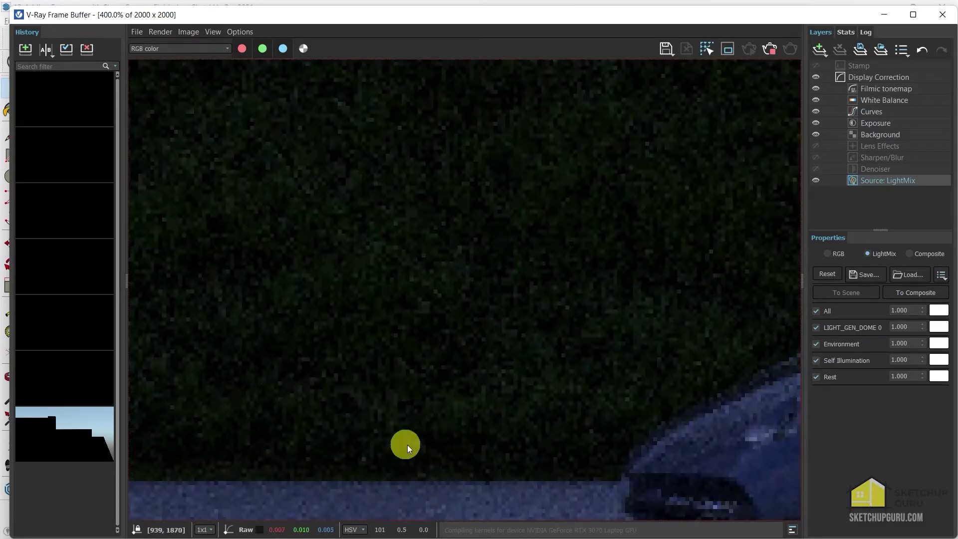
{"action": "scroll", "coordinate": [415, 346], "scroll_direction": "down", "scroll_amount": 2}
{"action": "scroll", "coordinate": [403, 357], "scroll_direction": "down", "scroll_amount": 2}
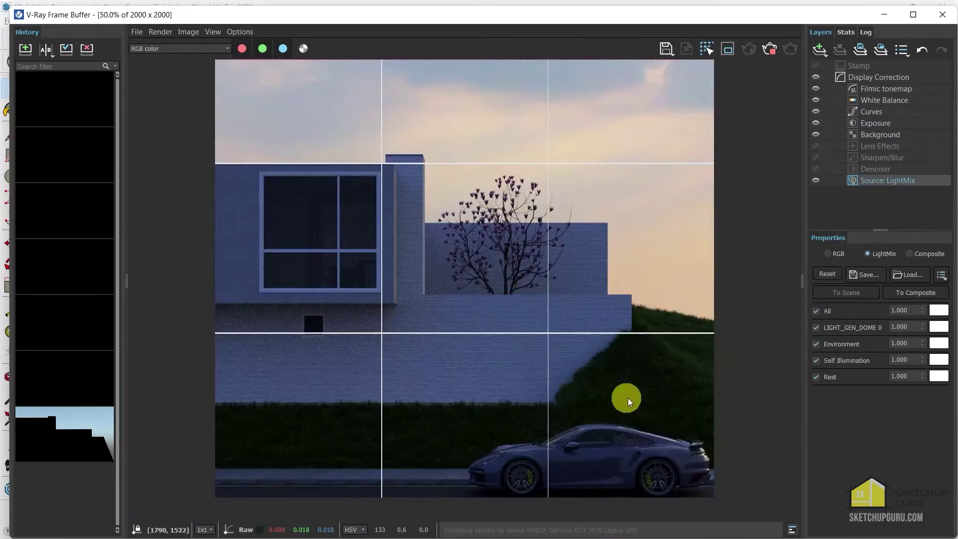
{"action": "left_click", "coordinate": [770, 48]}
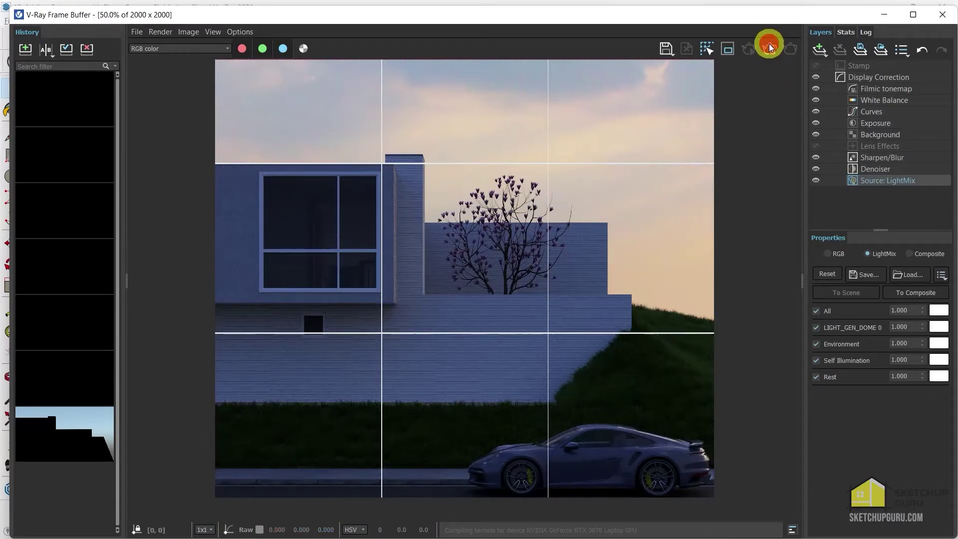
- Close the V-Ray Frame Buffer and orbit to an aerial view of the house and hill
{"action": "left_click", "coordinate": [942, 15]}
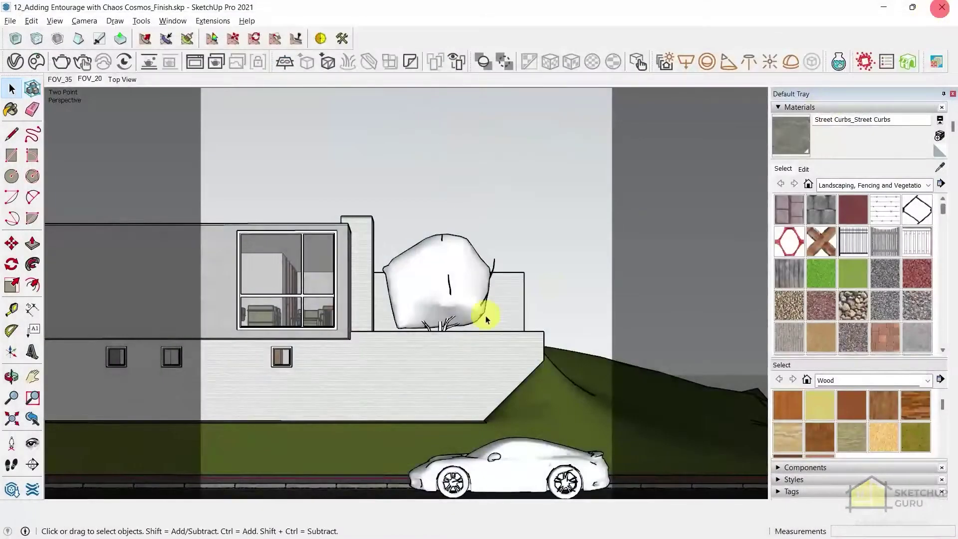
{"action": "mouse_move", "coordinate": [487, 316]}
{"action": "middle_mouse_down"}
{"action": "mouse_move", "coordinate": [513, 413]}
{"action": "mouse_move", "coordinate": [366, 306]}
{"action": "mouse_move", "coordinate": [549, 342]}
{"action": "mouse_move", "coordinate": [533, 326]}
{"action": "middle_mouse_up"}
{"action": "scroll", "coordinate": [494, 307], "scroll_direction": "up", "scroll_amount": 2}
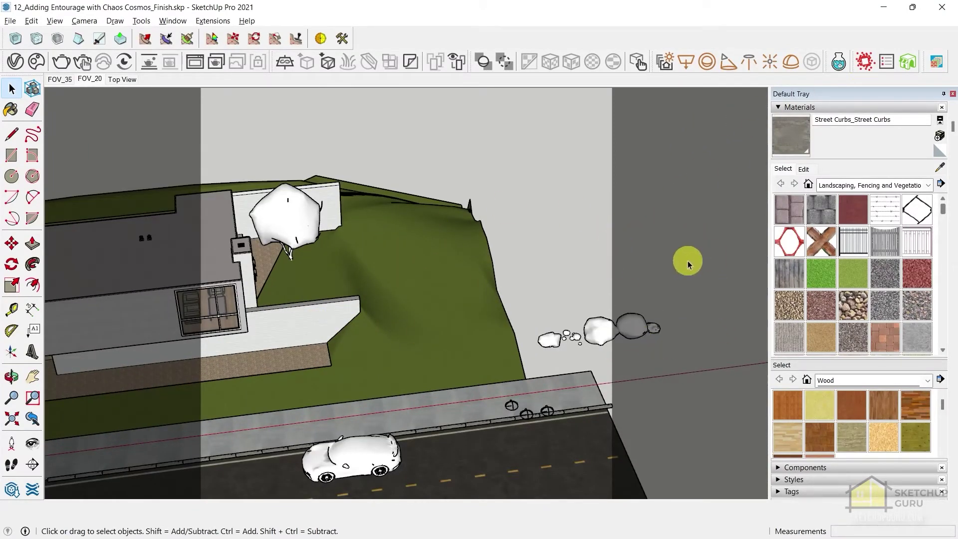
- Add a new Skatter composition named 'Random Objects on Terrain'
{"action": "left_click", "coordinate": [887, 60]}
{"action": "left_click_drag", "start_coordinate": [639, 90], "coordinate": [420, 68]}
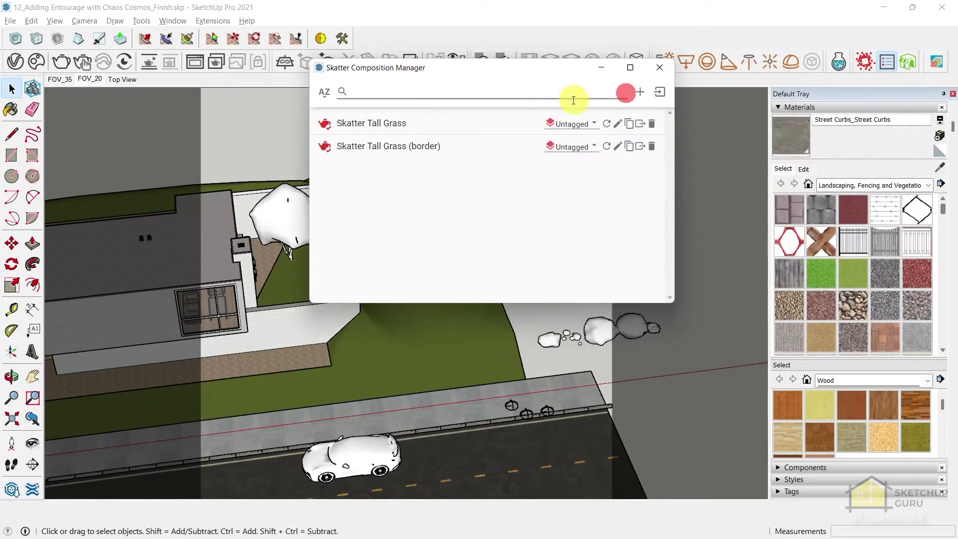
{"action": "left_click", "coordinate": [640, 95]}
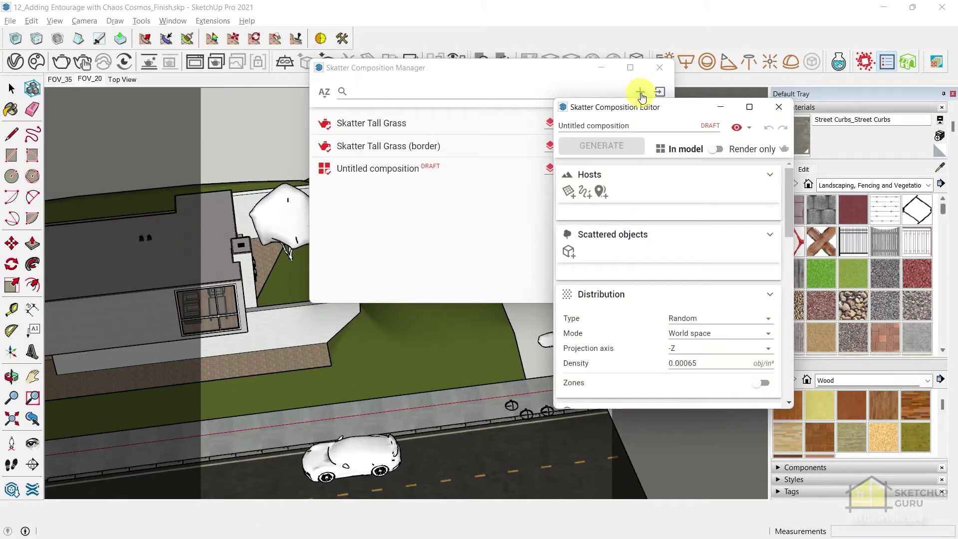
{"action": "left_click", "coordinate": [638, 126]}
{"action": "type", "text": "Random Object"}
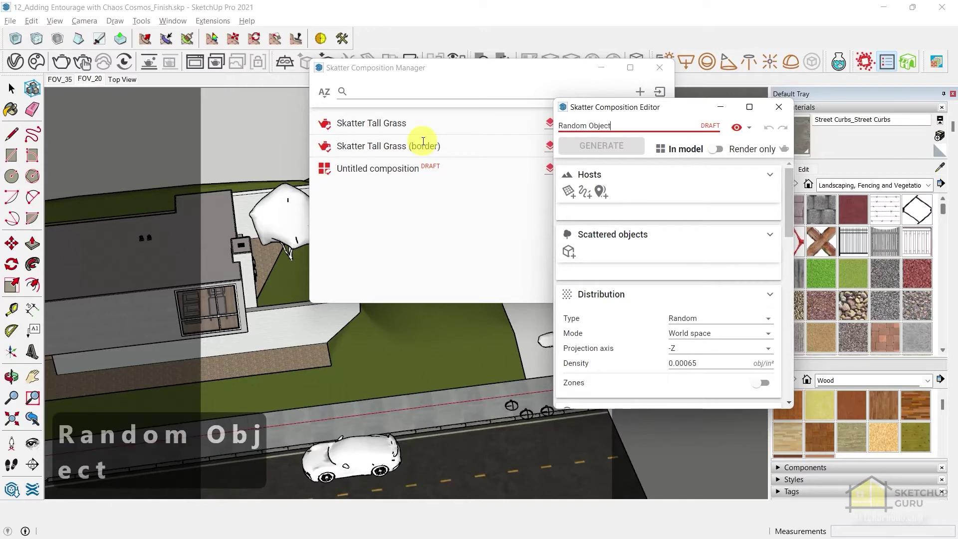
{"action": "type", "text": "s on Terrain"}
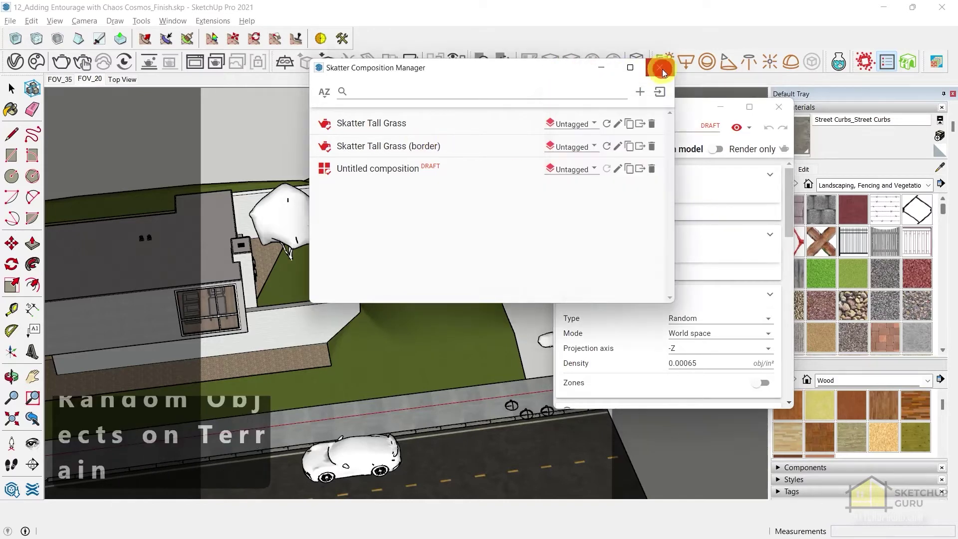
- Add Boulder Limestone 001 and Blue Fescue 003 as scattered objects
{"action": "left_click", "coordinate": [659, 67]}
{"action": "left_click_drag", "start_coordinate": [684, 109], "coordinate": [340, 100]}
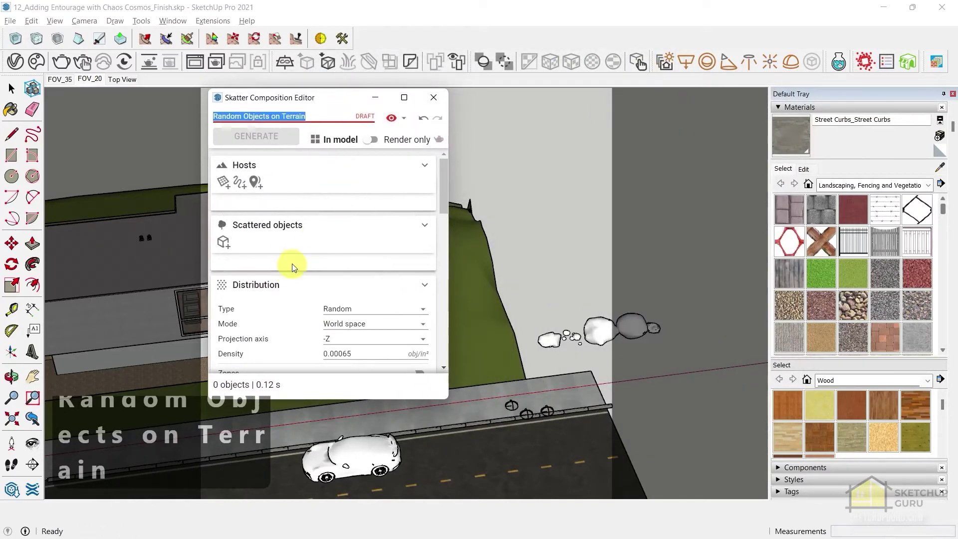
{"action": "left_click", "coordinate": [224, 242]}
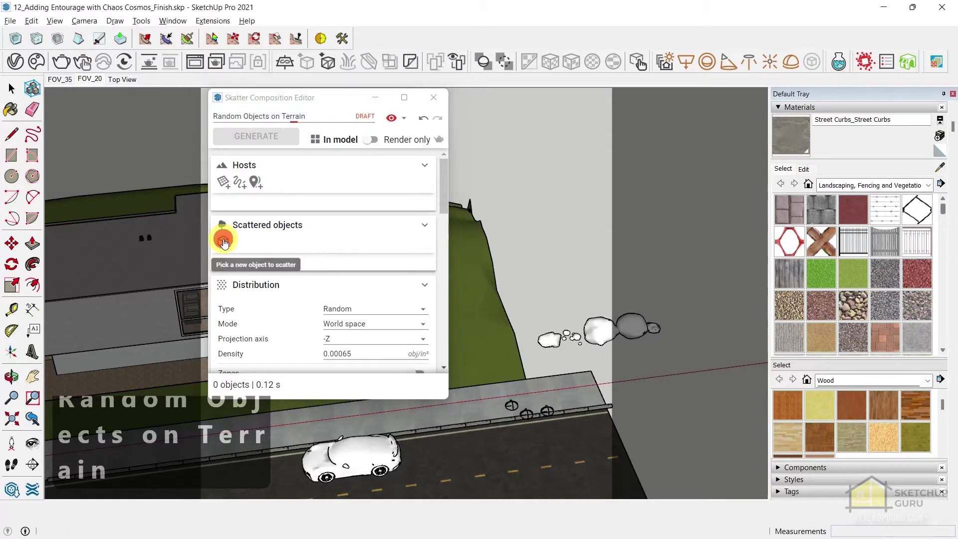
{"action": "left_click", "coordinate": [547, 343]}
{"action": "scroll", "coordinate": [577, 336], "scroll_direction": "up", "scroll_amount": 3}
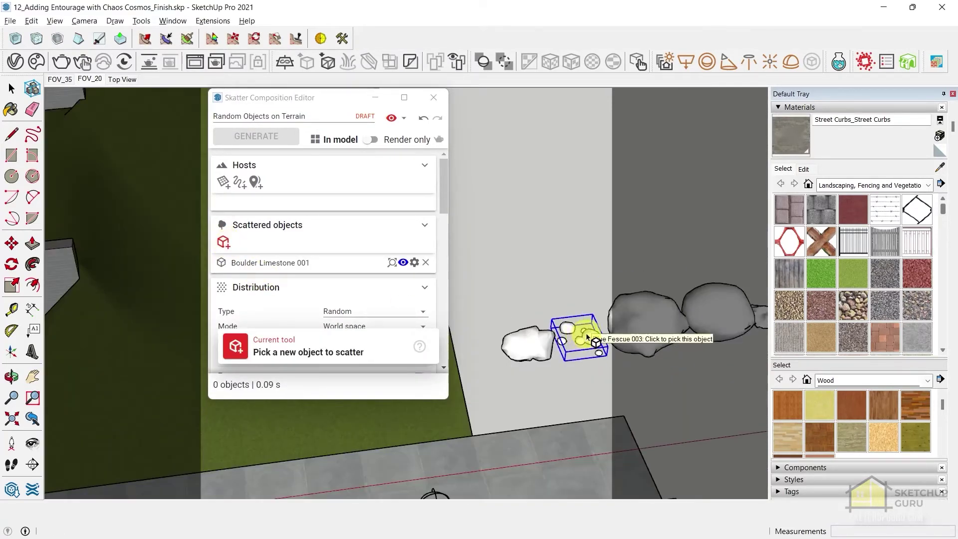
{"action": "left_click", "coordinate": [579, 335]}
- Add Mexican Feather Grass 003, Mexican Feather Grass 001 and Blue Fescue 002 as scattered objects
{"action": "left_click", "coordinate": [223, 242]}
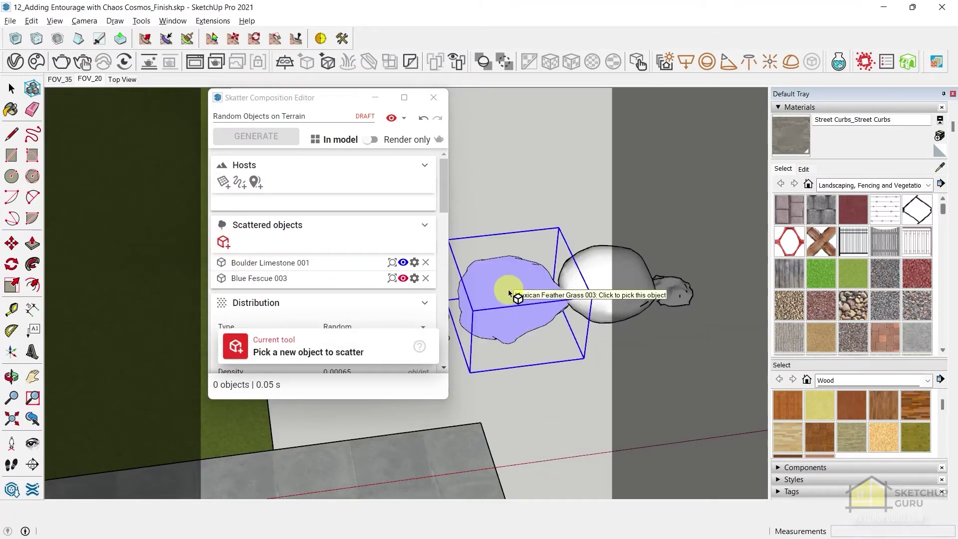
{"action": "left_click", "coordinate": [514, 300]}
{"action": "left_click", "coordinate": [222, 240]}
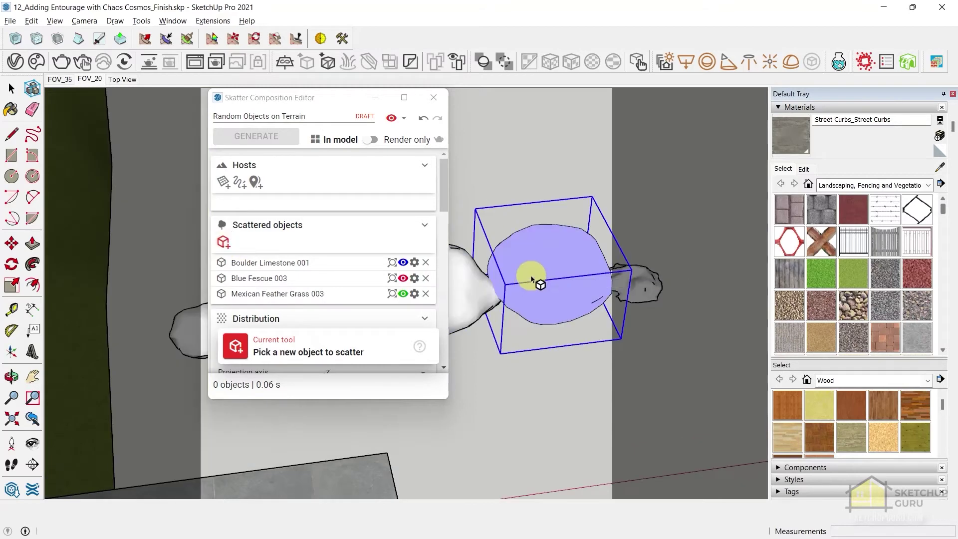
{"action": "left_click", "coordinate": [533, 263]}
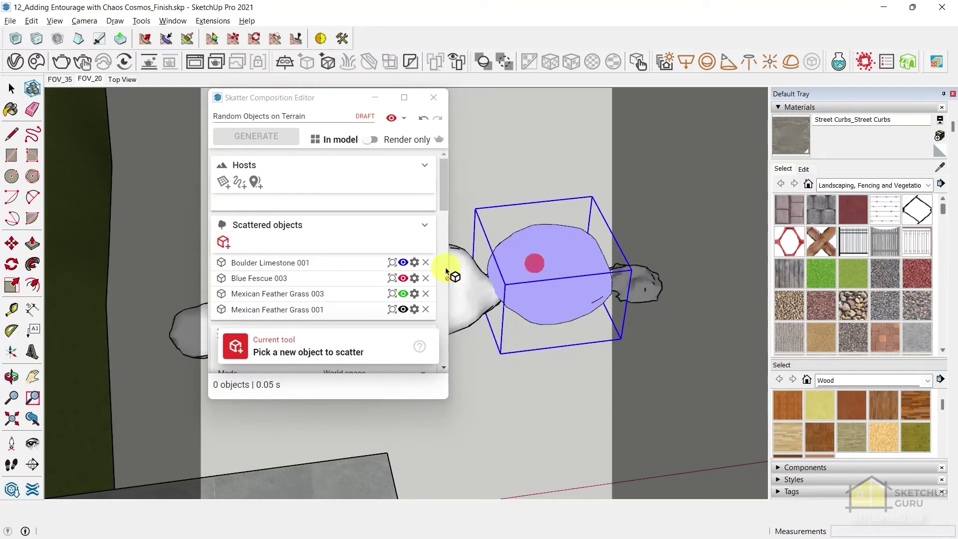
{"action": "left_click", "coordinate": [223, 241]}
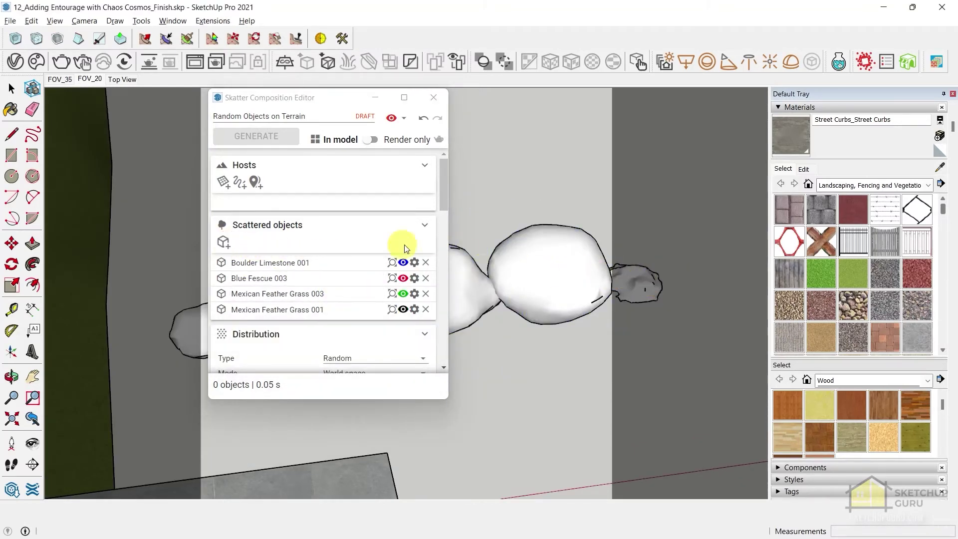
{"action": "left_click", "coordinate": [223, 242]}
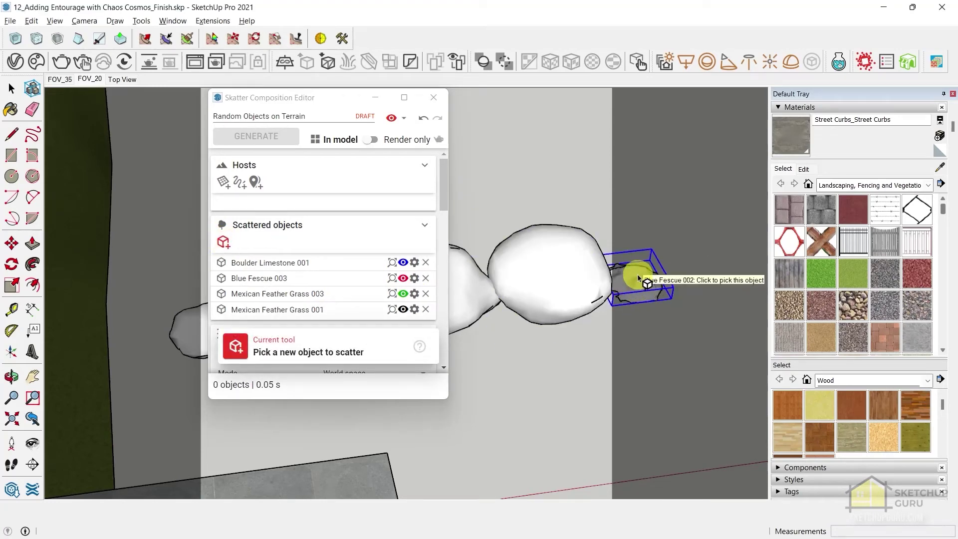
{"action": "left_click", "coordinate": [639, 278]}
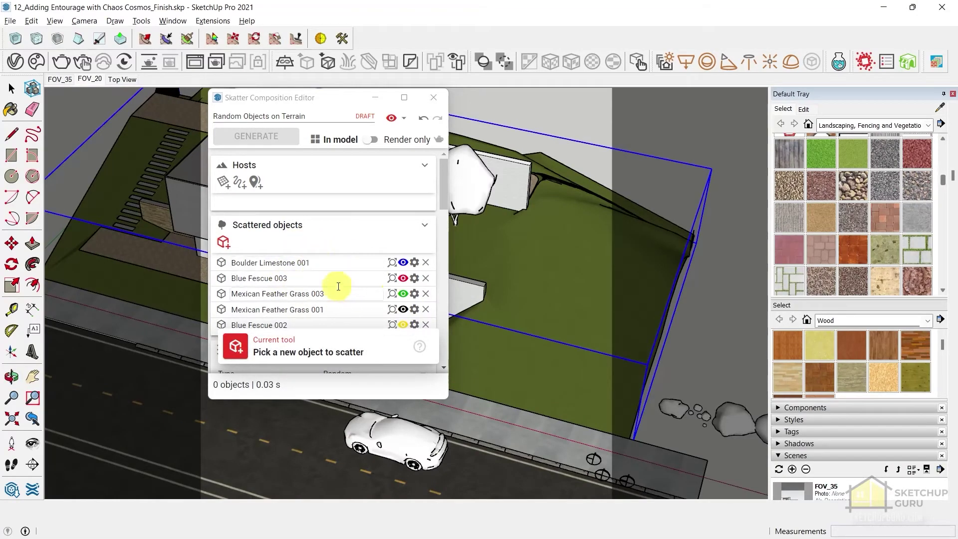
- Pick the terrain group (Group#1) as the host, previewing 283 scattered objects on the lawn
{"action": "left_click", "coordinate": [223, 183]}
{"action": "left_click", "coordinate": [568, 279]}
{"action": "middle_click_drag", "start_coordinate": [547, 363], "coordinate": [562, 299]}
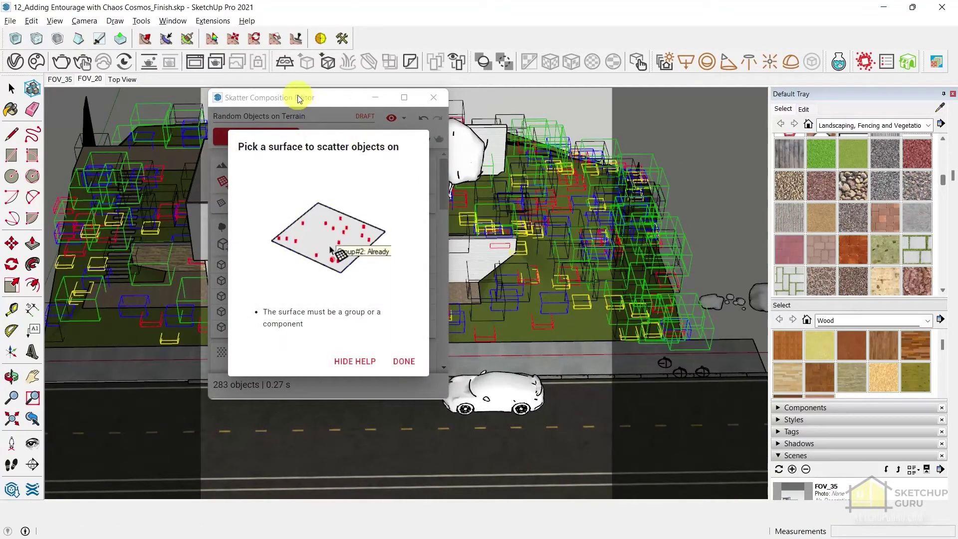
{"action": "left_click_drag", "start_coordinate": [300, 96], "coordinate": [199, 88]}
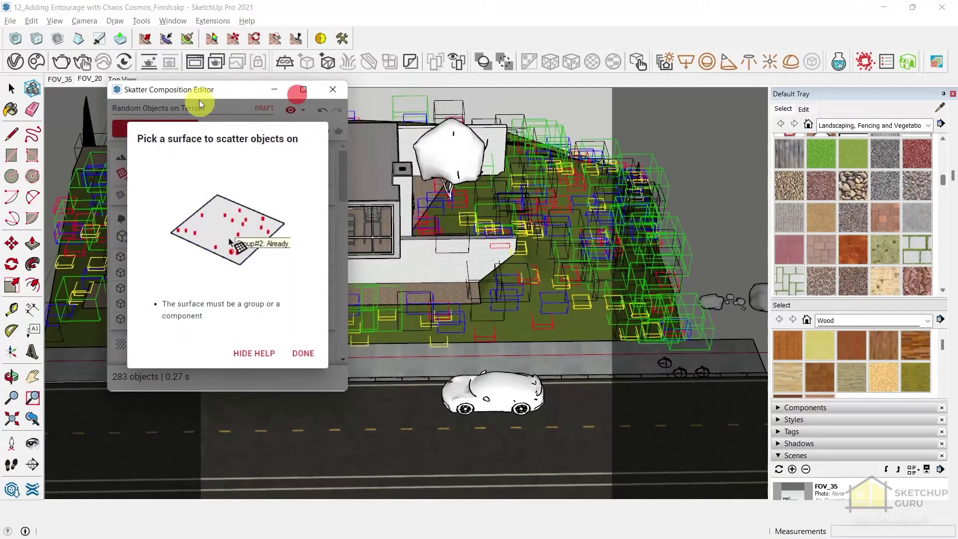
{"action": "left_click", "coordinate": [303, 353]}
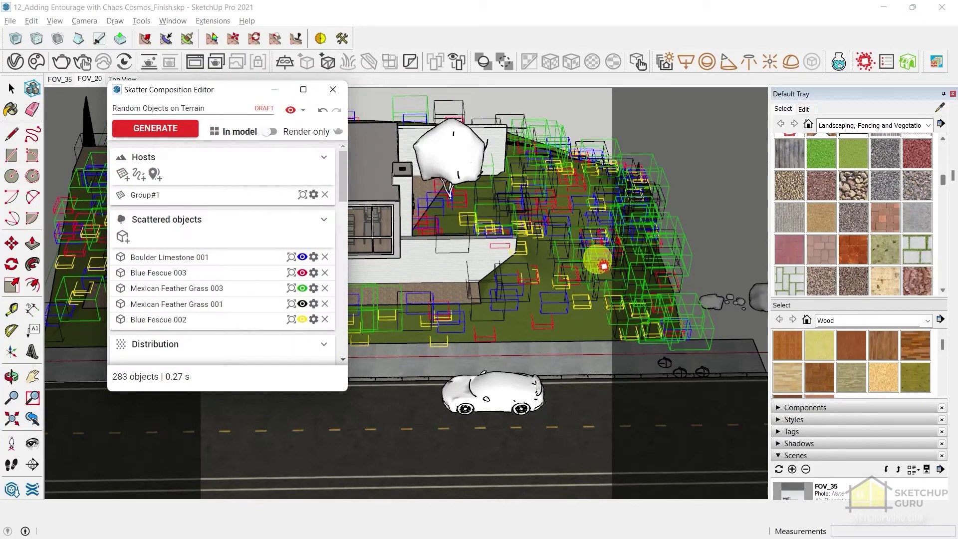
{"action": "scroll", "coordinate": [577, 248], "scroll_direction": "up", "scroll_amount": 3}
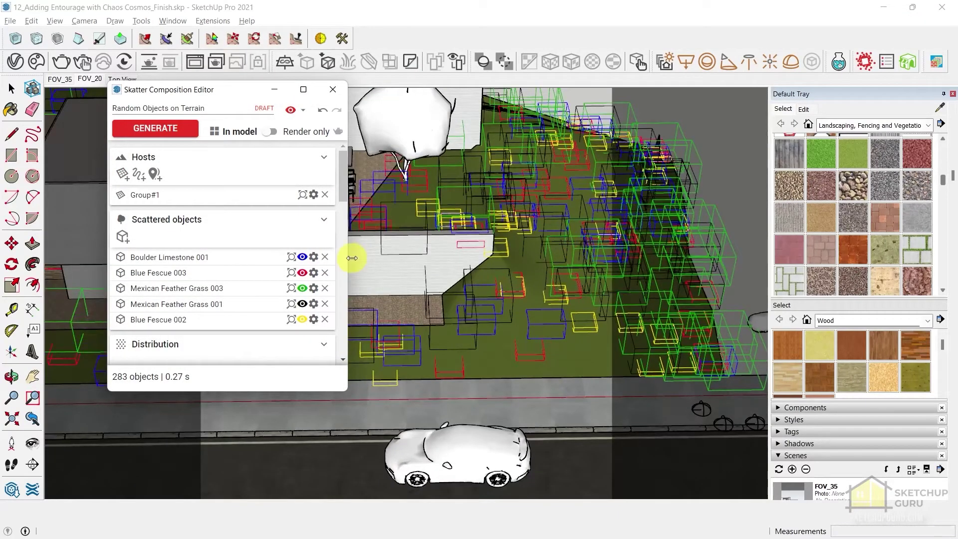
{"action": "scroll", "coordinate": [606, 273], "scroll_direction": "up", "scroll_amount": 4}
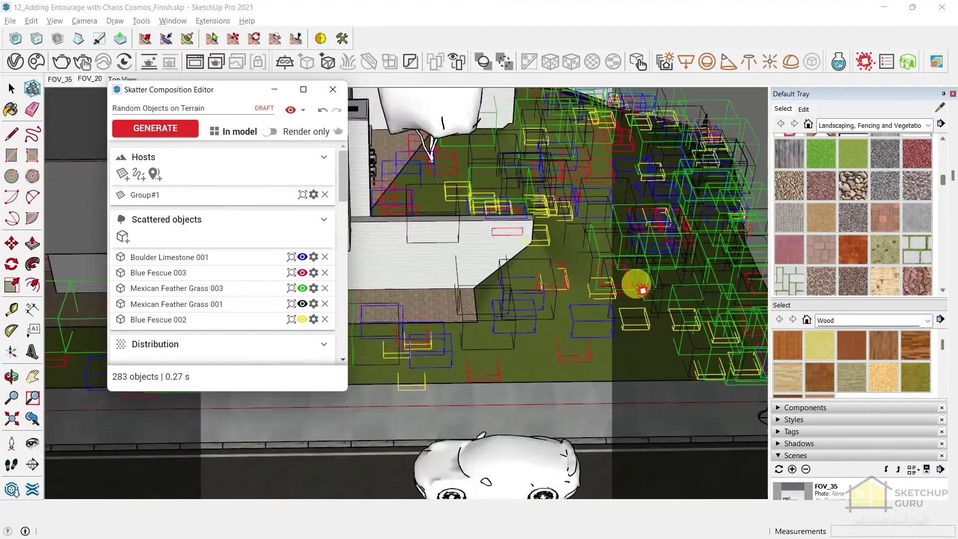
{"action": "scroll", "coordinate": [548, 274], "scroll_direction": "down", "scroll_amount": 1}
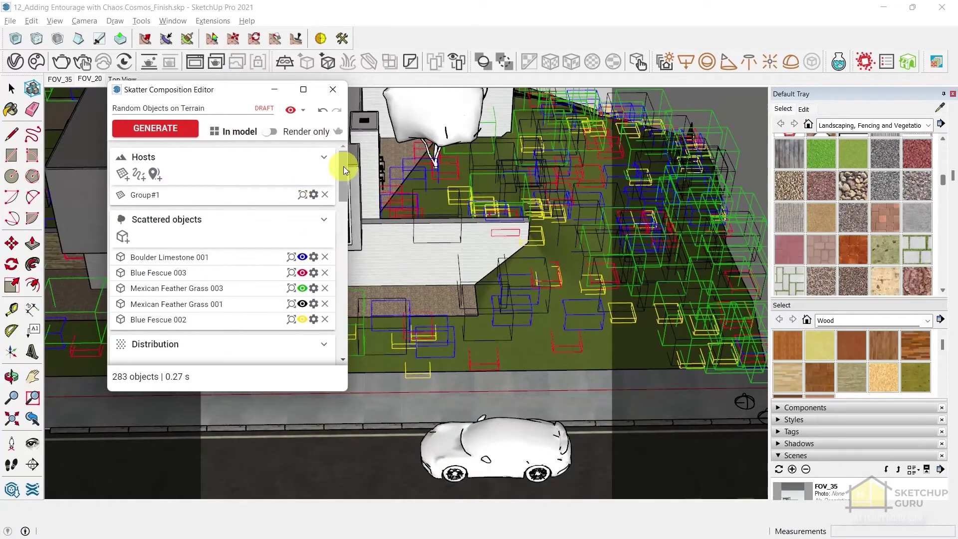
- Enable random scale for the scattered objects with a 40% minimum and 100% maximum
{"action": "left_click_drag", "start_coordinate": [343, 166], "coordinate": [321, 267]}
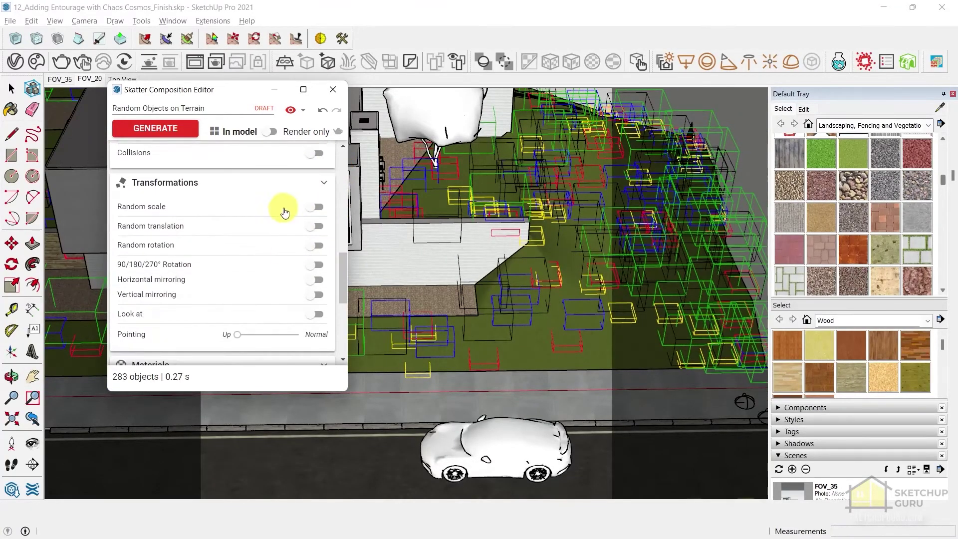
{"action": "left_click", "coordinate": [315, 207]}
{"action": "middle_click_drag", "start_coordinate": [562, 342], "coordinate": [489, 278]}
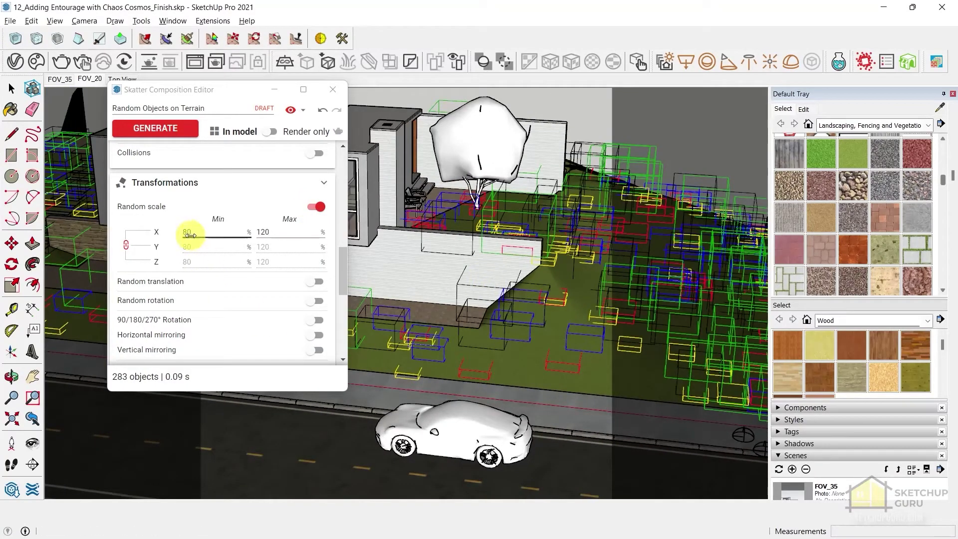
{"action": "double_click", "coordinate": [281, 232]}
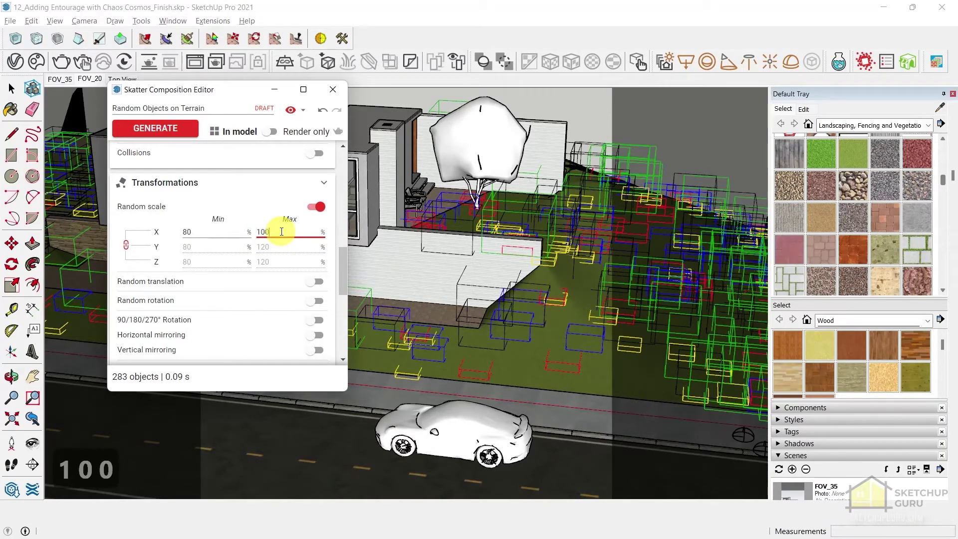
{"action": "key", "text": "Return"}
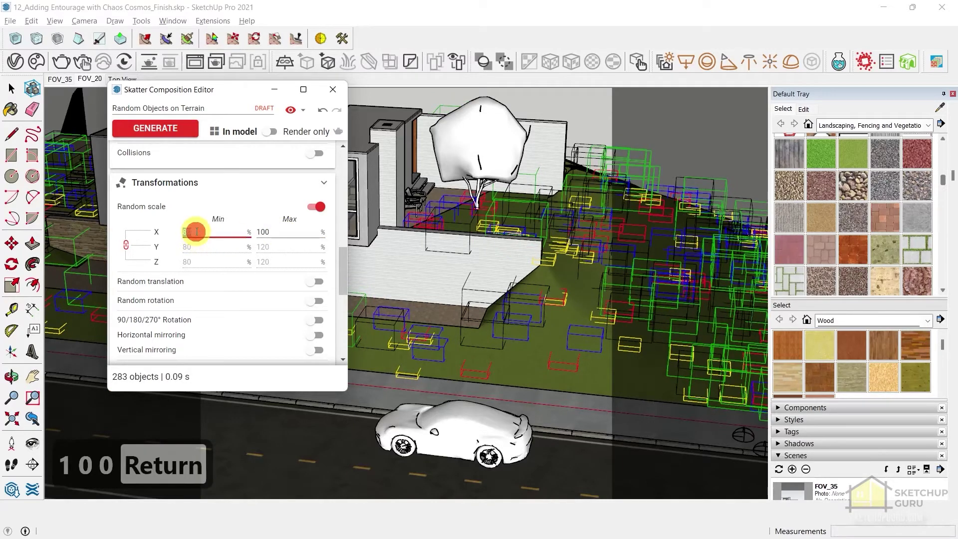
{"action": "type", "text": "40"}
{"action": "key", "text": "Return"}
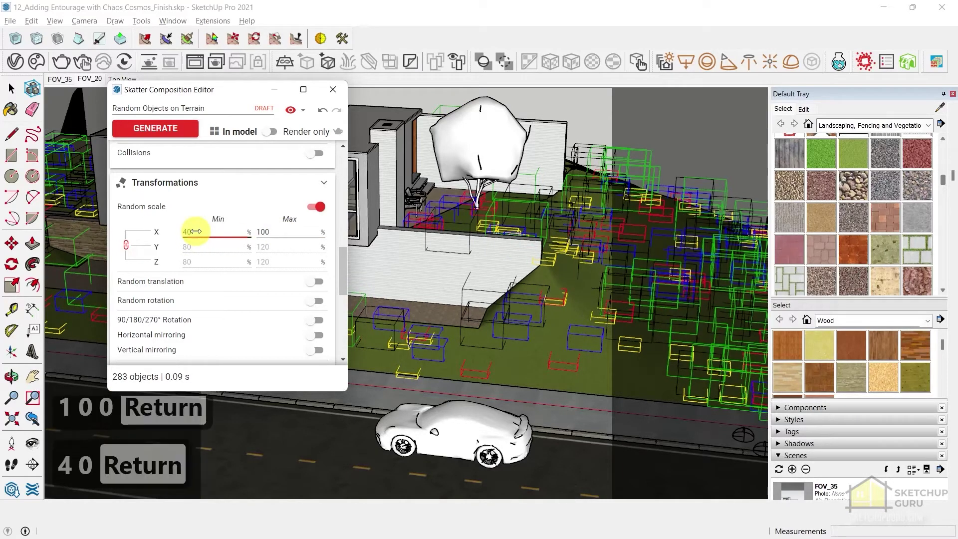
- Enable random rotation of up to 360° around Z
{"action": "scroll", "coordinate": [278, 232], "scroll_direction": "up", "scroll_amount": 3}
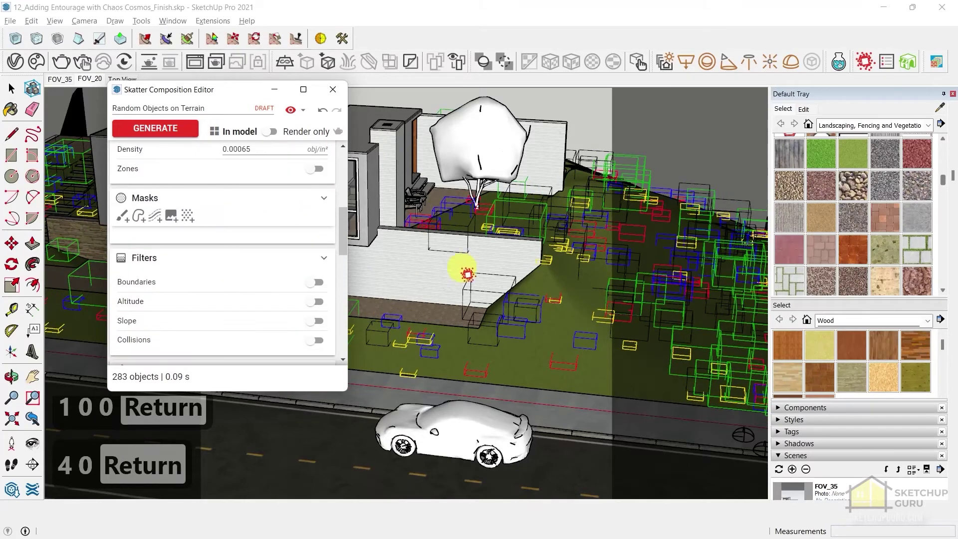
{"action": "scroll", "coordinate": [483, 271], "scroll_direction": "up", "scroll_amount": 3}
{"action": "scroll", "coordinate": [316, 274], "scroll_direction": "down", "scroll_amount": 3}
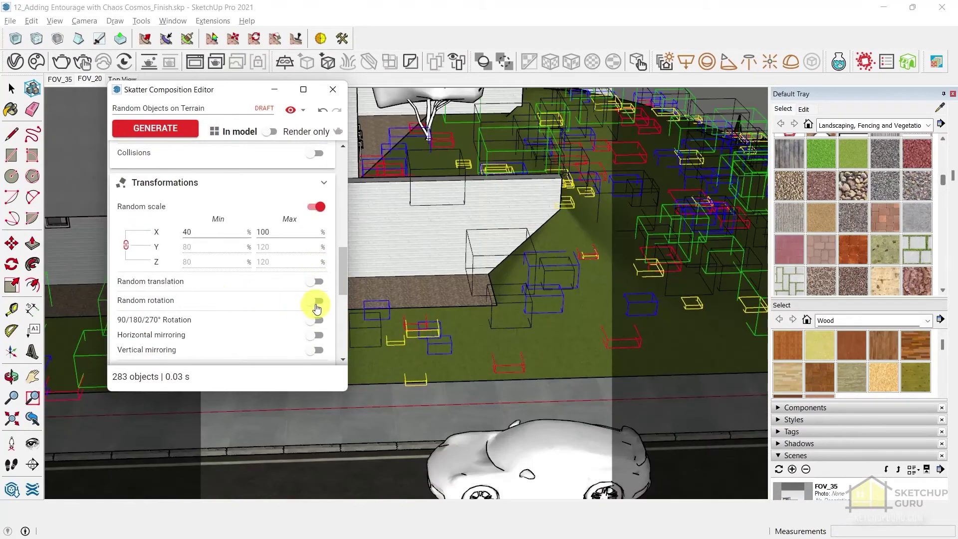
{"action": "middle_click_drag", "start_coordinate": [584, 271], "coordinate": [540, 280]}
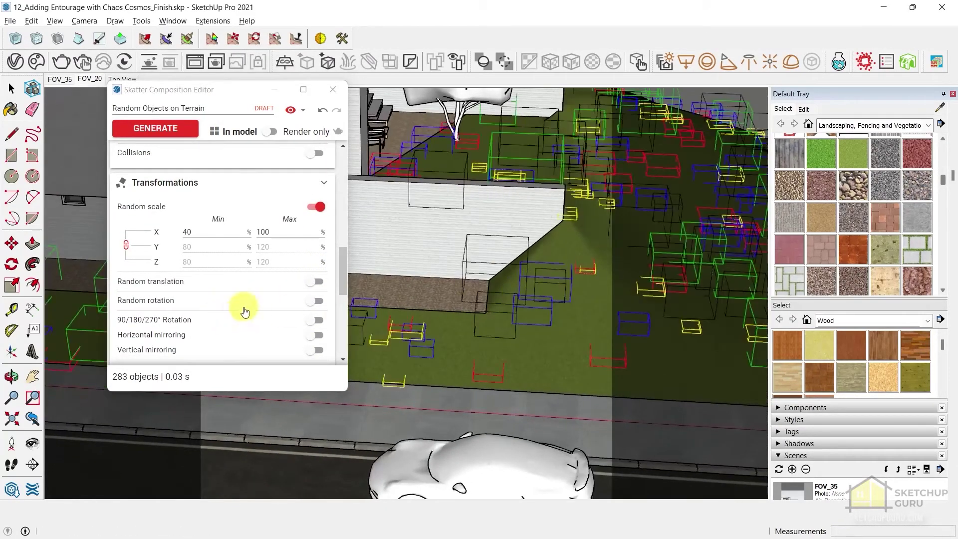
{"action": "left_click", "coordinate": [316, 302]}
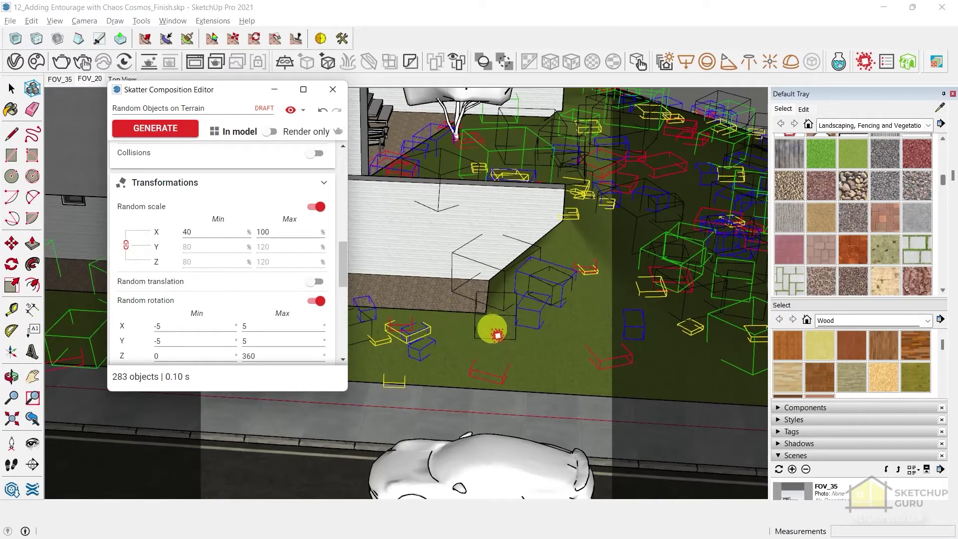
{"action": "scroll", "coordinate": [643, 324], "scroll_direction": "down", "scroll_amount": 3}
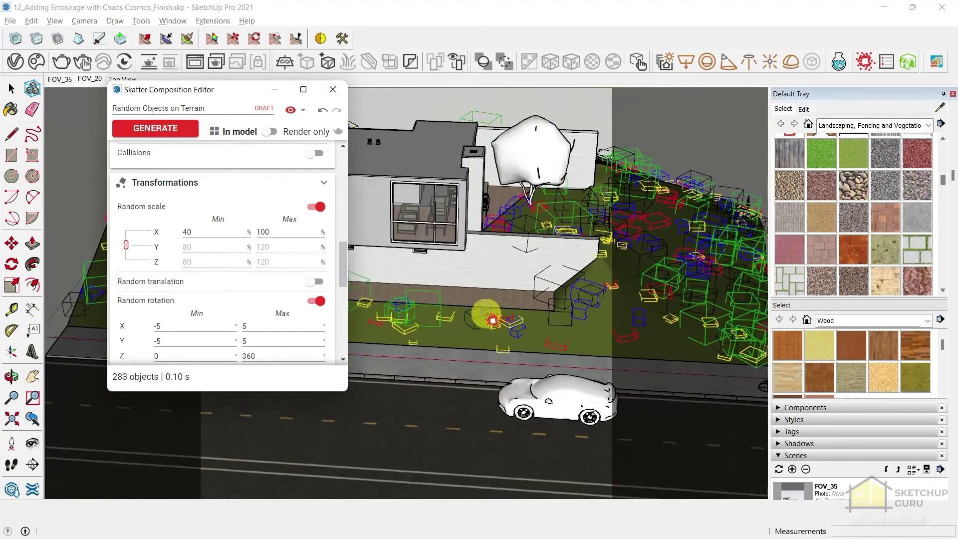
- Set Boulder Limestone 001's scale multiplier to 59%
{"action": "scroll", "coordinate": [224, 249], "scroll_direction": "up", "scroll_amount": 5}
{"action": "scroll", "coordinate": [449, 289], "scroll_direction": "up", "scroll_amount": 1}
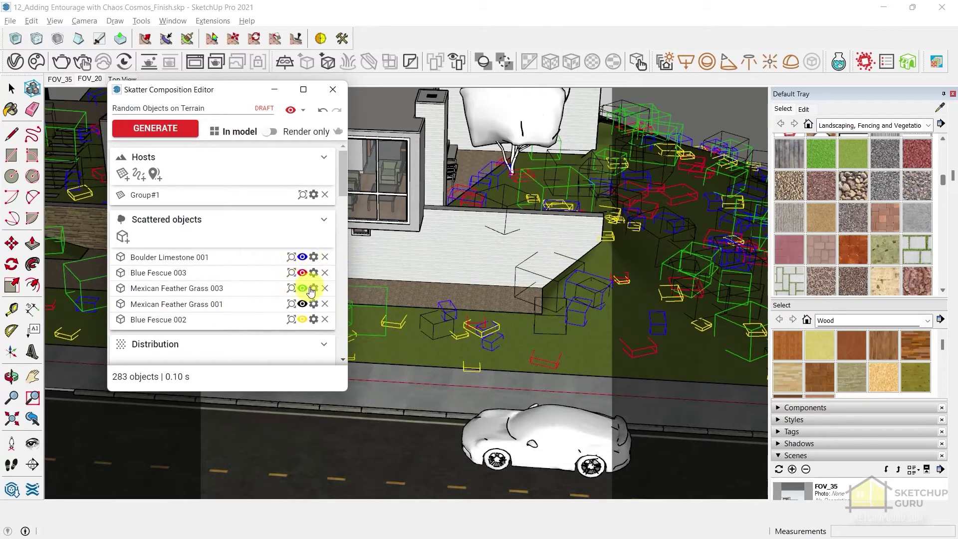
{"action": "left_click", "coordinate": [314, 257]}
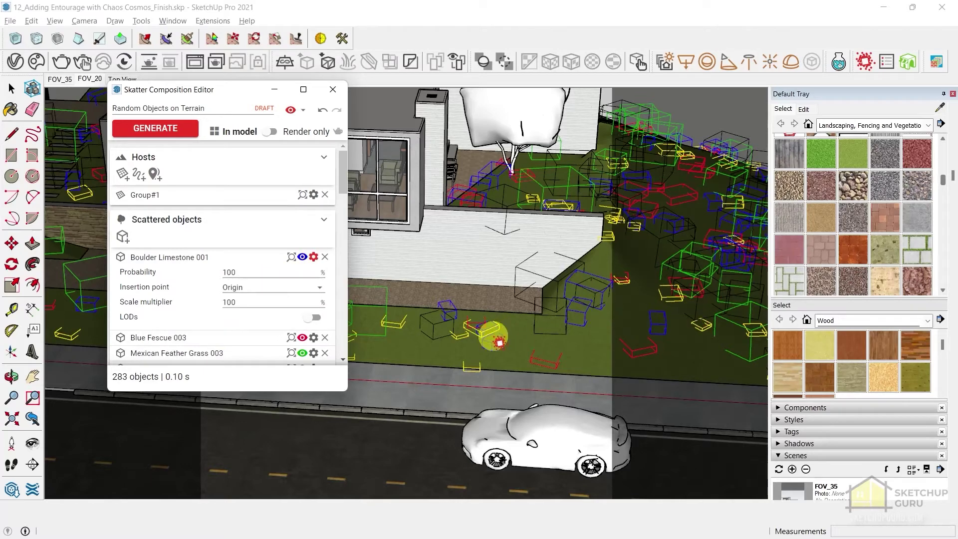
{"action": "scroll", "coordinate": [591, 319], "scroll_direction": "down", "scroll_amount": 2}
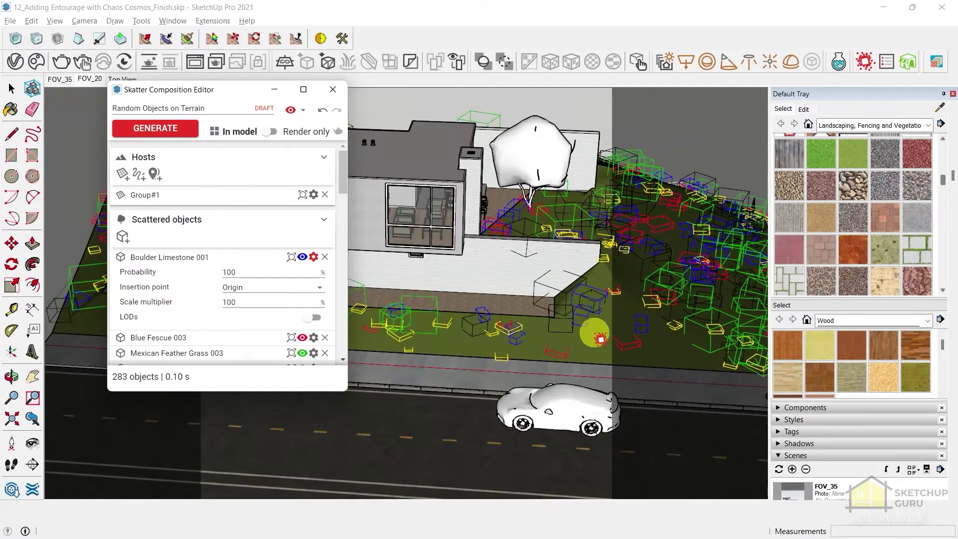
{"action": "scroll", "coordinate": [409, 304], "scroll_direction": "up", "scroll_amount": 3}
{"action": "scroll", "coordinate": [392, 310], "scroll_direction": "up", "scroll_amount": 2}
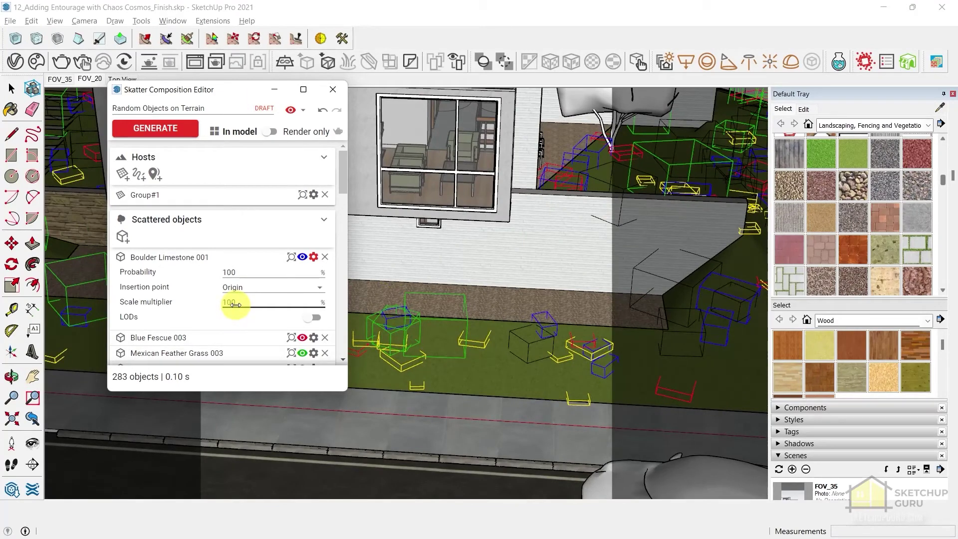
{"action": "left_click", "coordinate": [376, 357]}
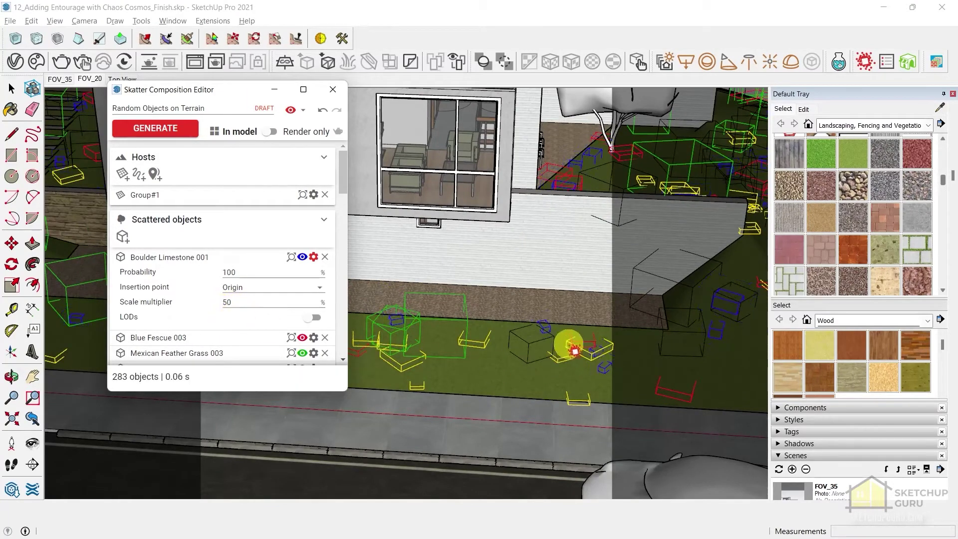
{"action": "left_click", "coordinate": [672, 345]}
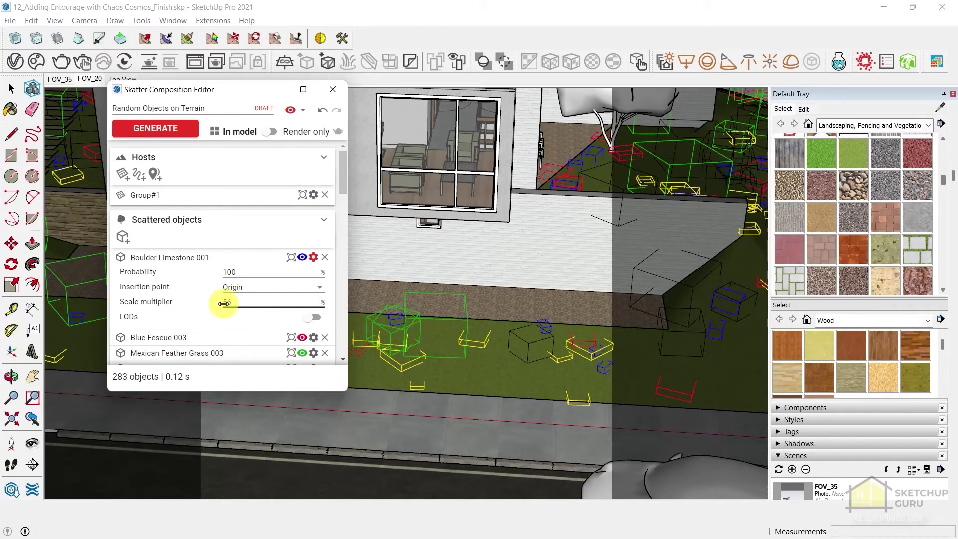
{"action": "left_click_drag", "start_coordinate": [222, 303], "coordinate": [203, 281]}
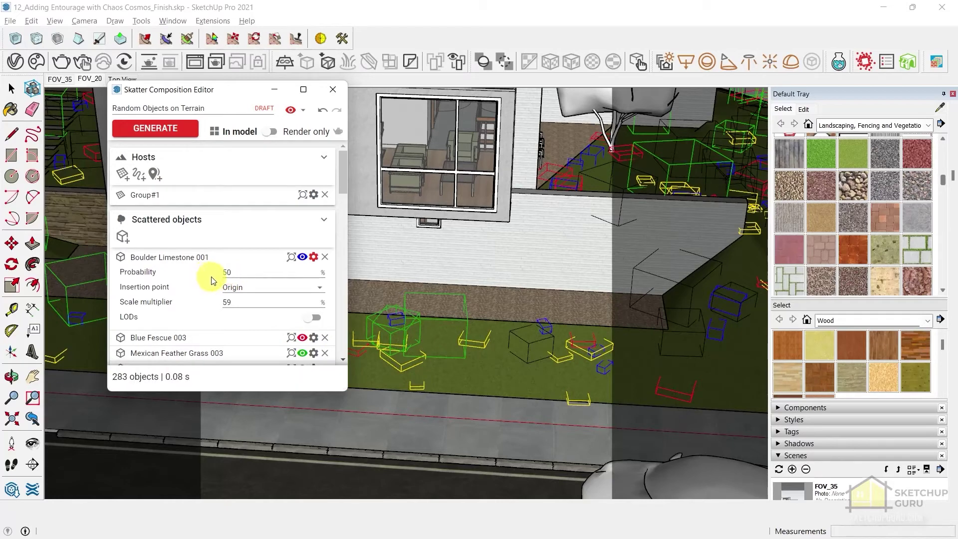
- Lower Boulder Limestone 001's probability to 50%
{"action": "left_click", "coordinate": [545, 339]}
{"action": "left_click", "coordinate": [477, 358]}
{"action": "scroll", "coordinate": [478, 358], "scroll_direction": "down", "scroll_amount": 5}
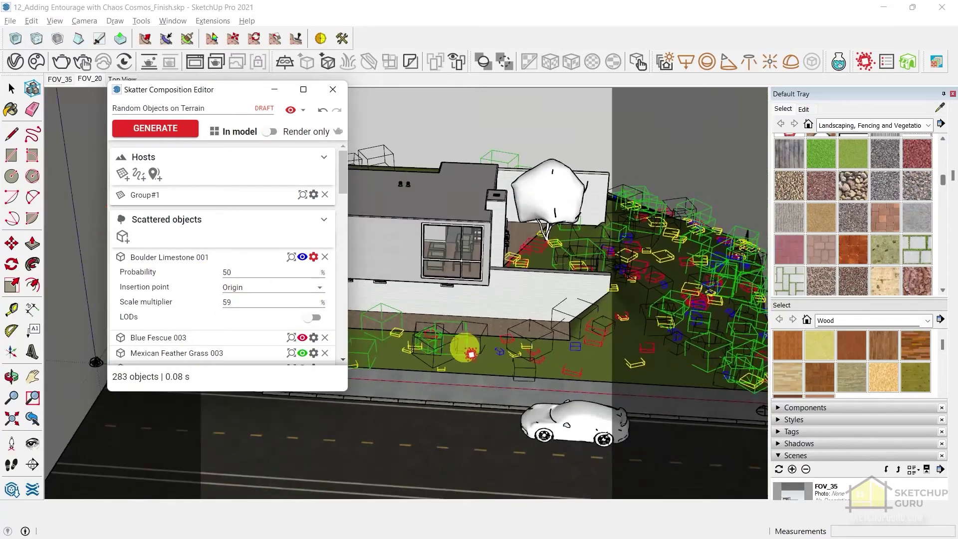
{"action": "scroll", "coordinate": [548, 349], "scroll_direction": "up", "scroll_amount": 1}
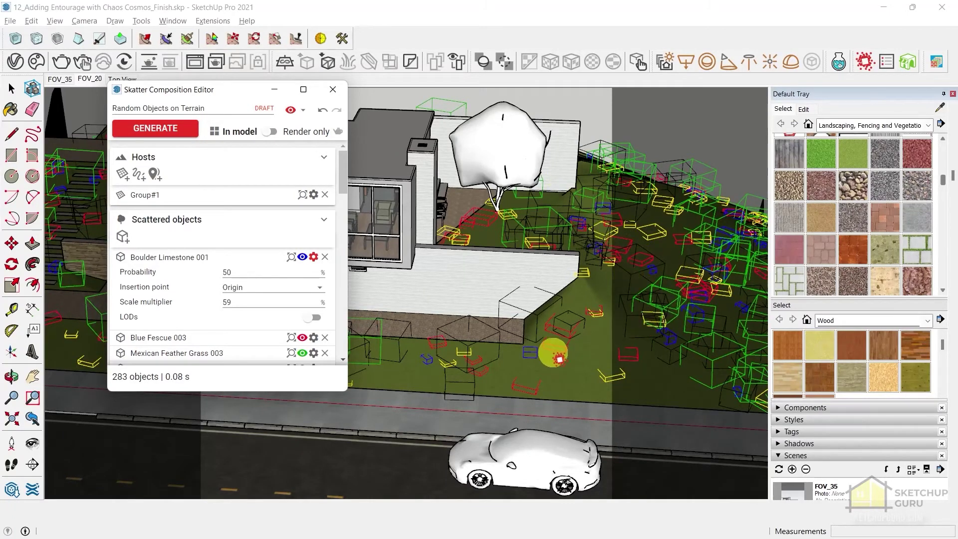
{"action": "scroll", "coordinate": [311, 339], "scroll_direction": "down", "scroll_amount": 1}
- Give Mexican Feather Grass 003 an 80% probability and 80% scale multiplier
{"action": "left_click", "coordinate": [313, 291]}
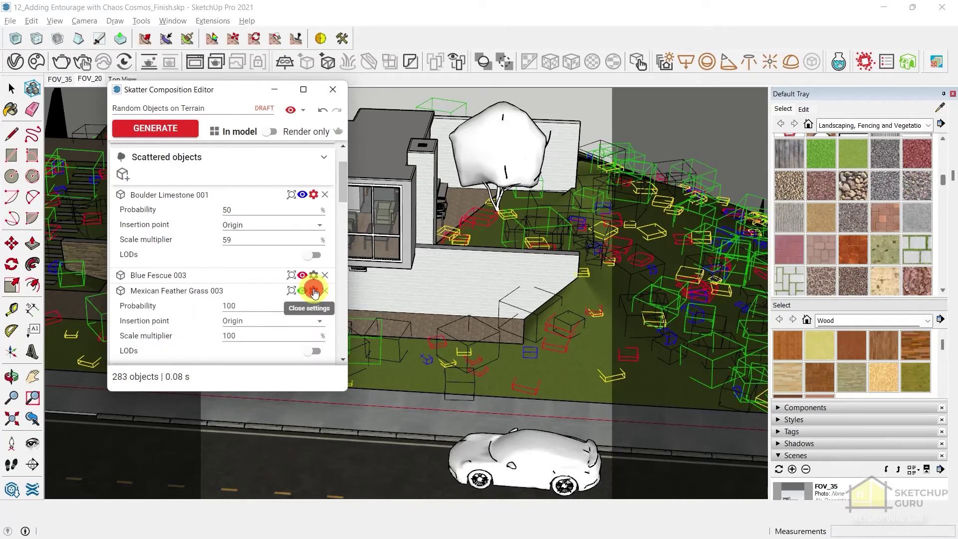
{"action": "scroll", "coordinate": [421, 331], "scroll_direction": "up", "scroll_amount": 3}
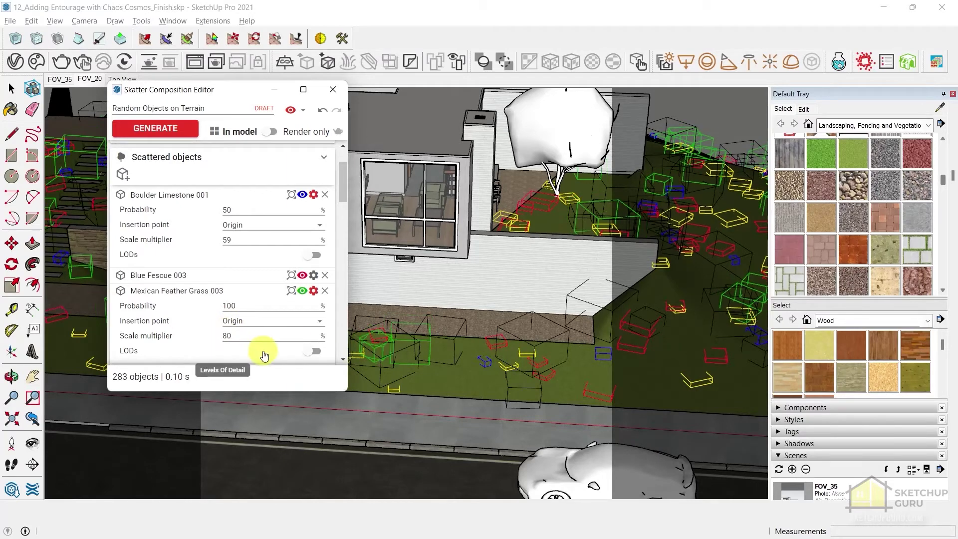
{"action": "left_click", "coordinate": [223, 306]}
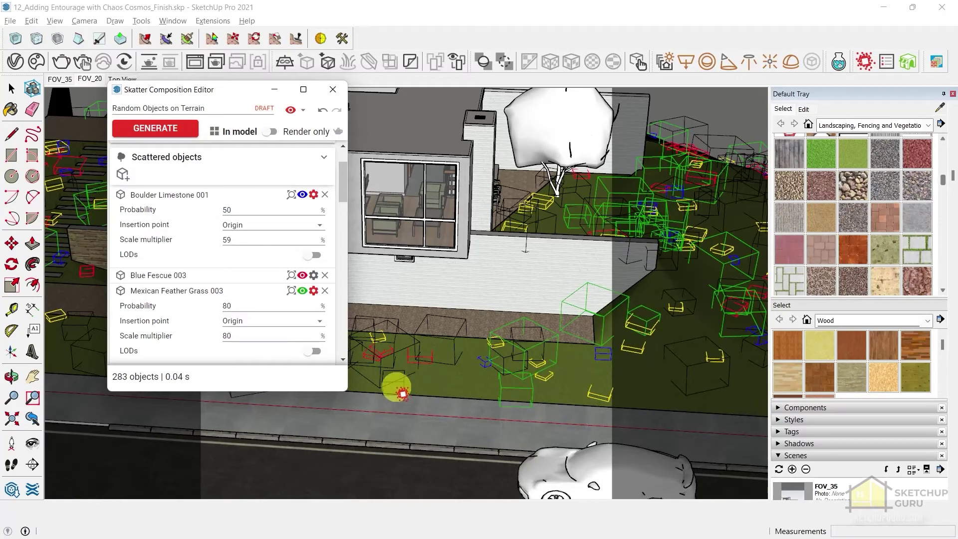
{"action": "scroll", "coordinate": [294, 304], "scroll_direction": "down", "scroll_amount": 2}
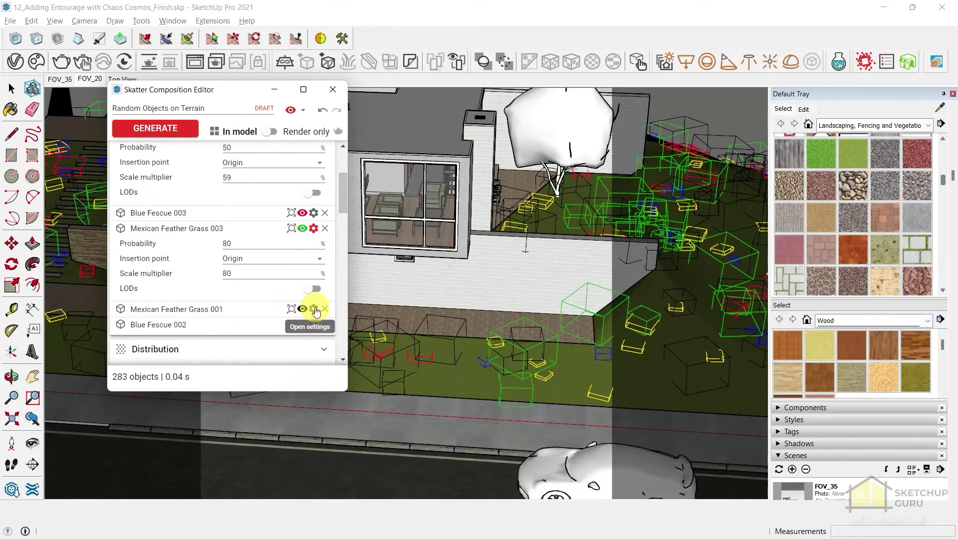
- Give Mexican Feather Grass 001 an 81% scale multiplier and 80% probability
{"action": "left_click", "coordinate": [314, 309]}
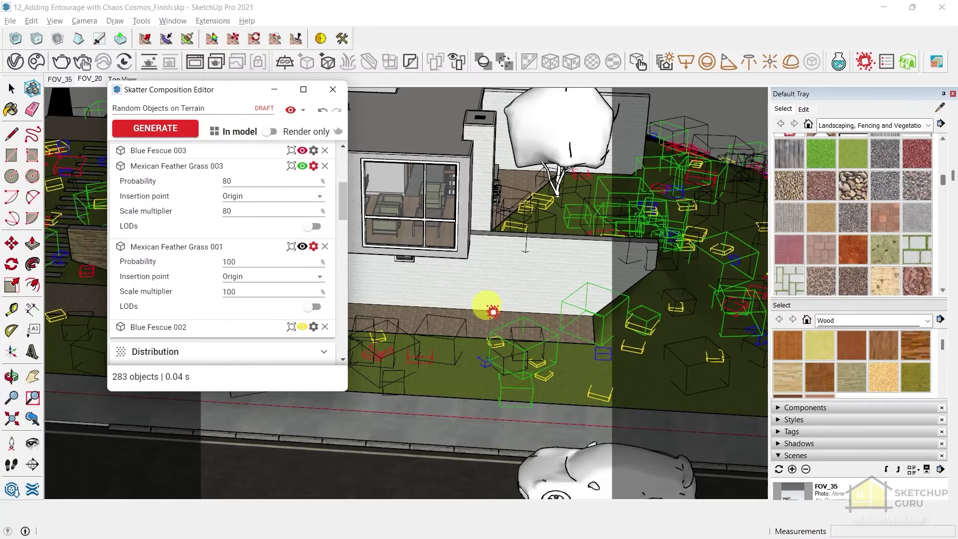
{"action": "middle_click_drag", "start_coordinate": [491, 309], "coordinate": [427, 319]}
{"action": "left_click", "coordinate": [231, 290]}
{"action": "left_click_drag", "start_coordinate": [226, 290], "coordinate": [231, 291]}
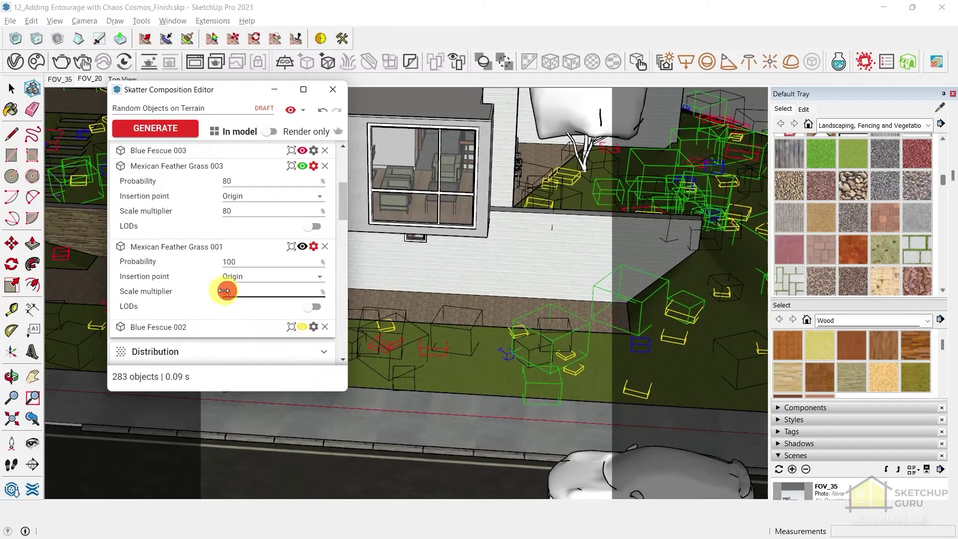
{"action": "left_click", "coordinate": [239, 262]}
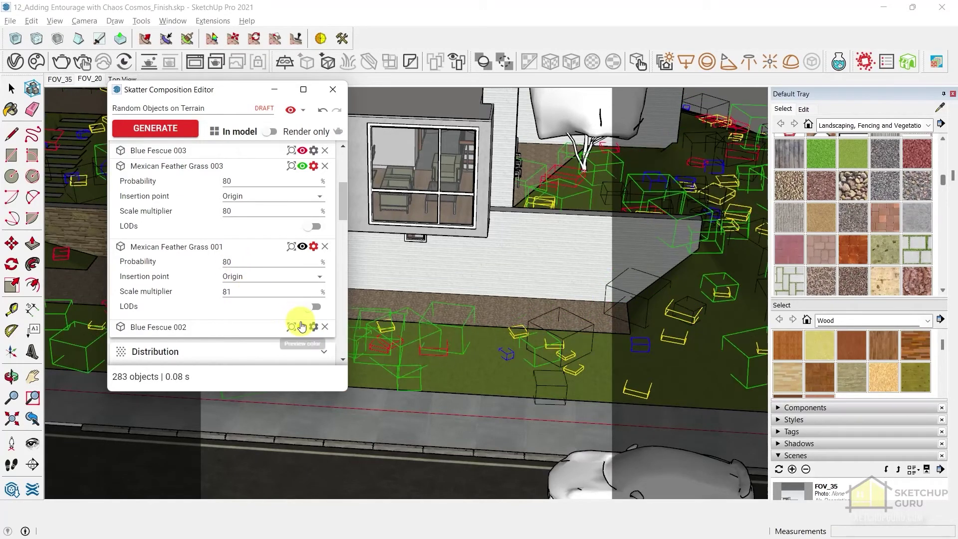
{"action": "scroll", "coordinate": [275, 321], "scroll_direction": "down", "scroll_amount": 3}
- Regenerate the scatter as render-only and close the Skatter Composition Editor
{"action": "scroll", "coordinate": [256, 289], "scroll_direction": "down", "scroll_amount": 2}
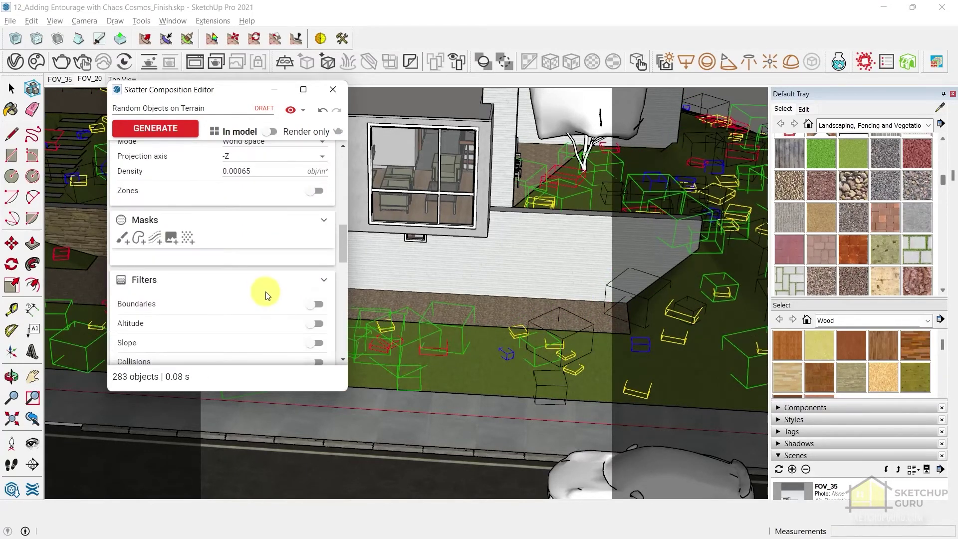
{"action": "scroll", "coordinate": [253, 288], "scroll_direction": "up", "scroll_amount": 6}
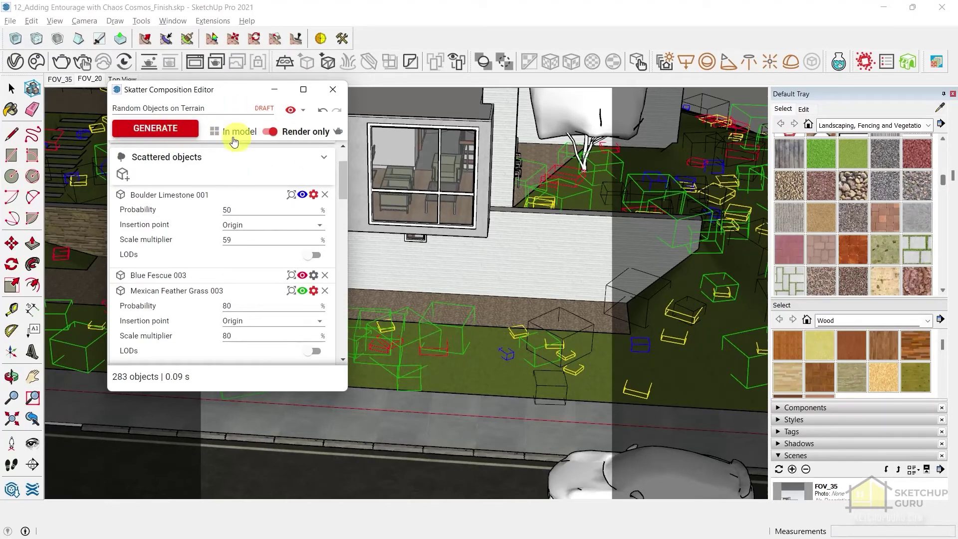
{"action": "left_click", "coordinate": [174, 129]}
{"action": "left_click", "coordinate": [332, 90]}
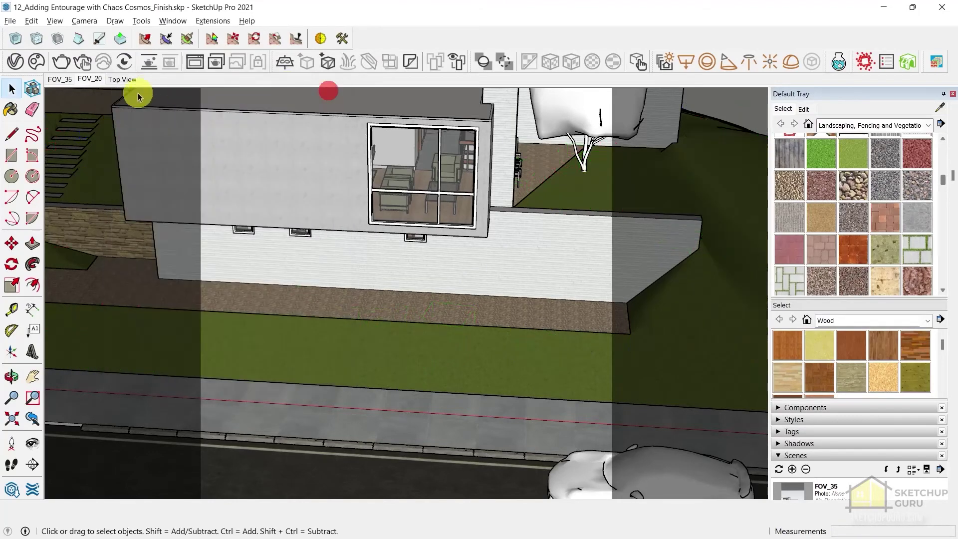
- Switch to the FOV_20 scene and zoom around the V-Ray render to inspect the grass and rocks
{"action": "left_click", "coordinate": [88, 79]}
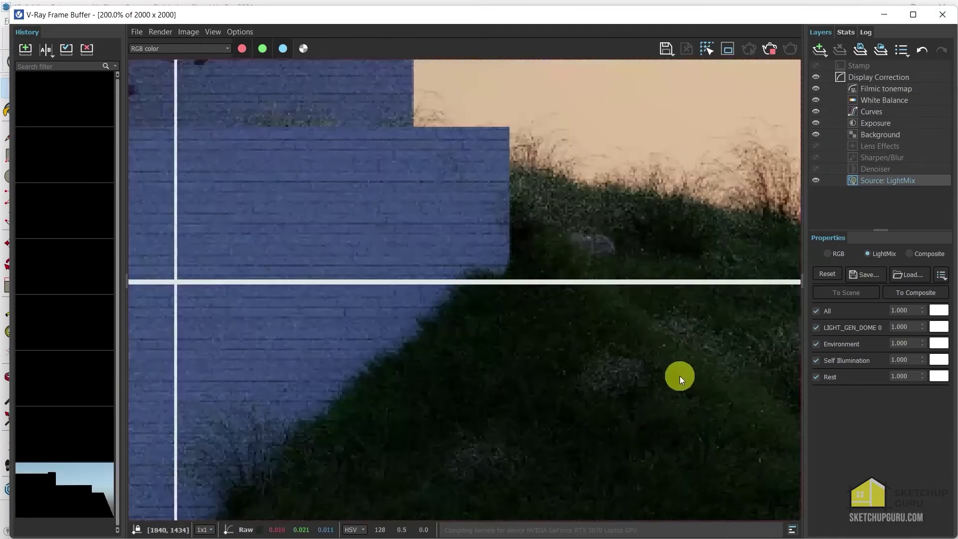
{"action": "scroll", "coordinate": [656, 351], "scroll_direction": "down", "scroll_amount": 1}
{"action": "scroll", "coordinate": [566, 372], "scroll_direction": "up", "scroll_amount": 1}
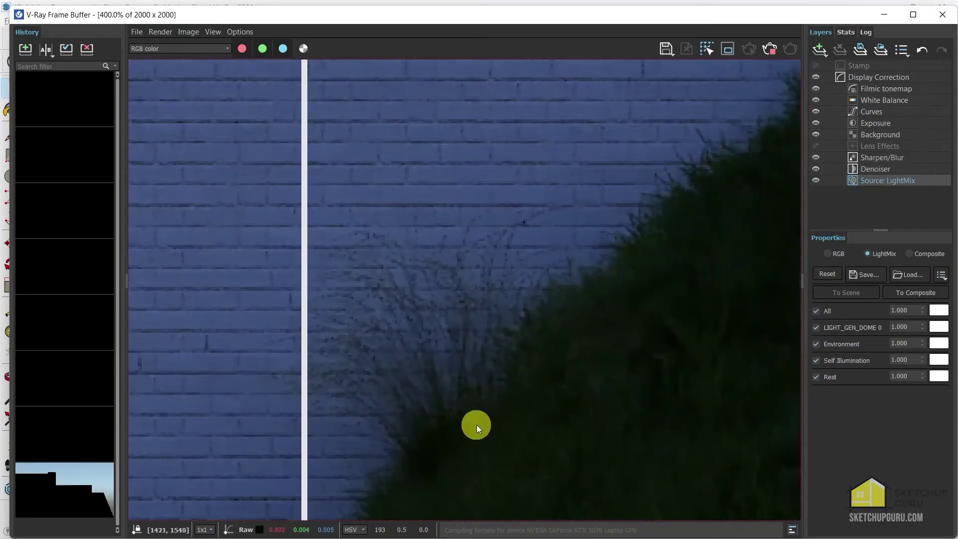
{"action": "scroll", "coordinate": [564, 362], "scroll_direction": "down", "scroll_amount": 1}
{"action": "scroll", "coordinate": [464, 364], "scroll_direction": "up", "scroll_amount": 1}
{"action": "scroll", "coordinate": [515, 364], "scroll_direction": "up", "scroll_amount": 1}
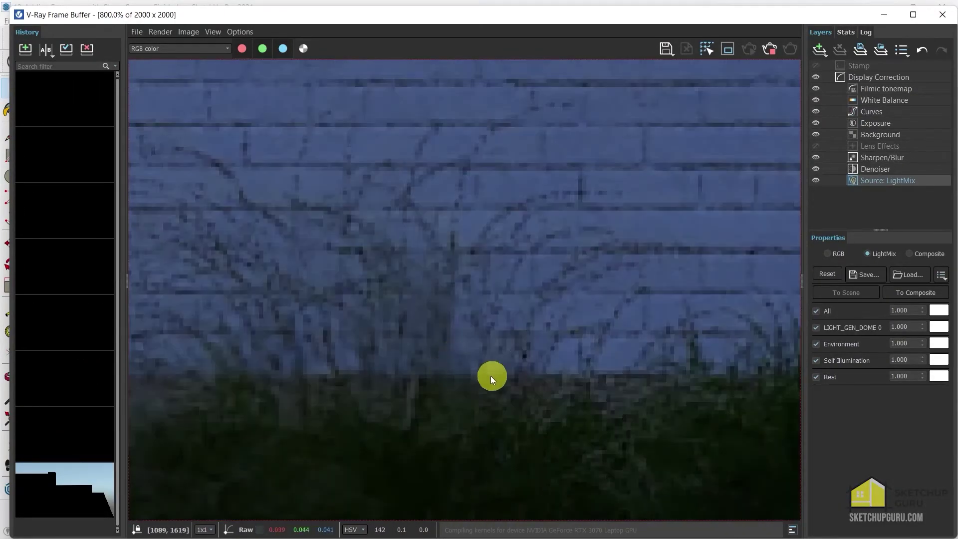
{"action": "scroll", "coordinate": [551, 365], "scroll_direction": "down", "scroll_amount": 3}
{"action": "scroll", "coordinate": [391, 423], "scroll_direction": "up", "scroll_amount": 2}
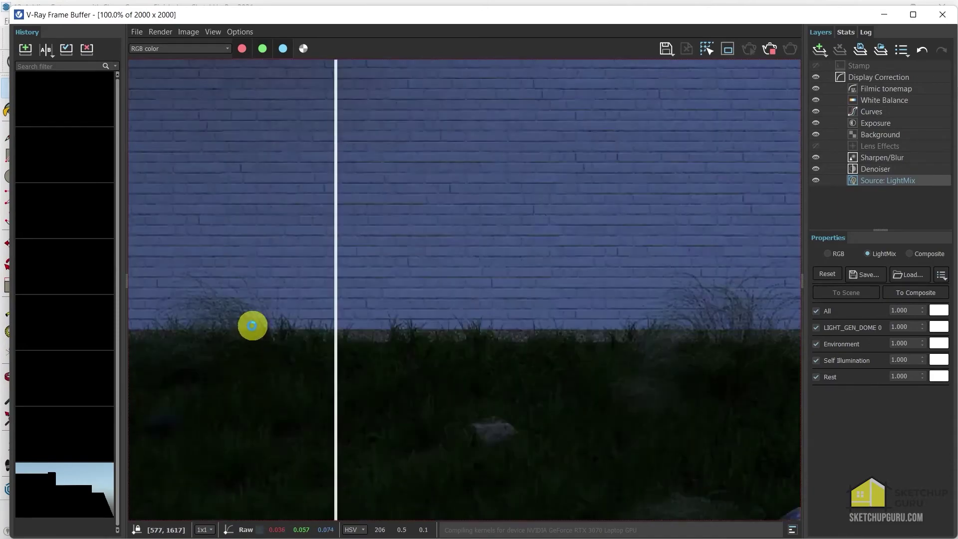
{"action": "scroll", "coordinate": [581, 397], "scroll_direction": "down", "scroll_amount": 3}
{"action": "scroll", "coordinate": [691, 353], "scroll_direction": "up", "scroll_amount": 1}
{"action": "scroll", "coordinate": [724, 378], "scroll_direction": "down", "scroll_amount": 1}
{"action": "scroll", "coordinate": [756, 337], "scroll_direction": "up", "scroll_amount": 2}
{"action": "scroll", "coordinate": [638, 328], "scroll_direction": "down", "scroll_amount": 1}
{"action": "scroll", "coordinate": [636, 328], "scroll_direction": "down", "scroll_amount": 1}
{"action": "scroll", "coordinate": [685, 365], "scroll_direction": "up", "scroll_amount": 2}
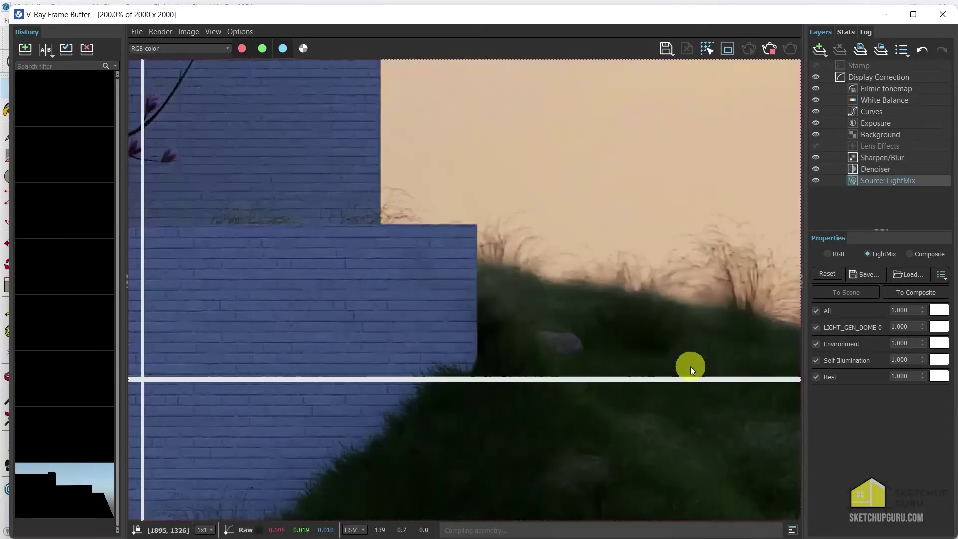
{"action": "scroll", "coordinate": [500, 451], "scroll_direction": "down", "scroll_amount": 1}
{"action": "scroll", "coordinate": [518, 397], "scroll_direction": "down", "scroll_amount": 1}
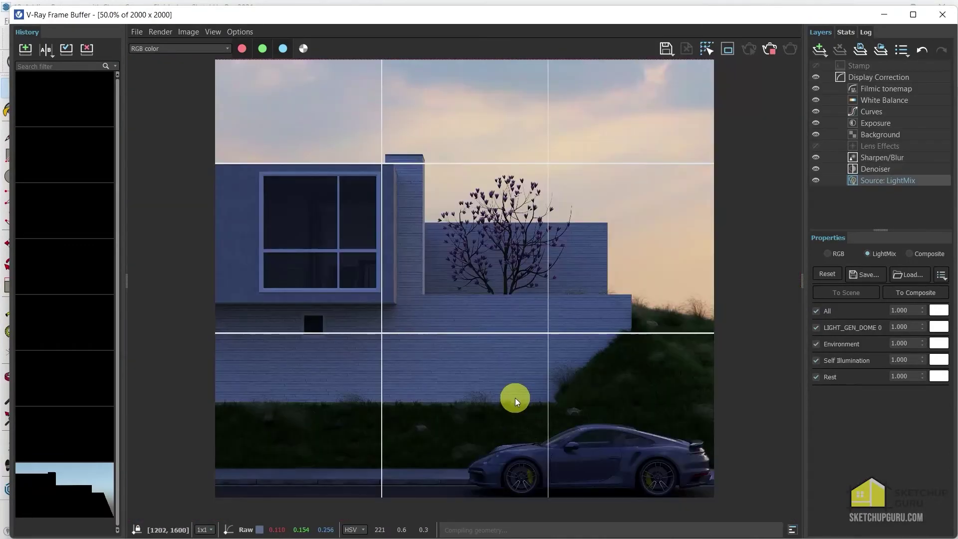